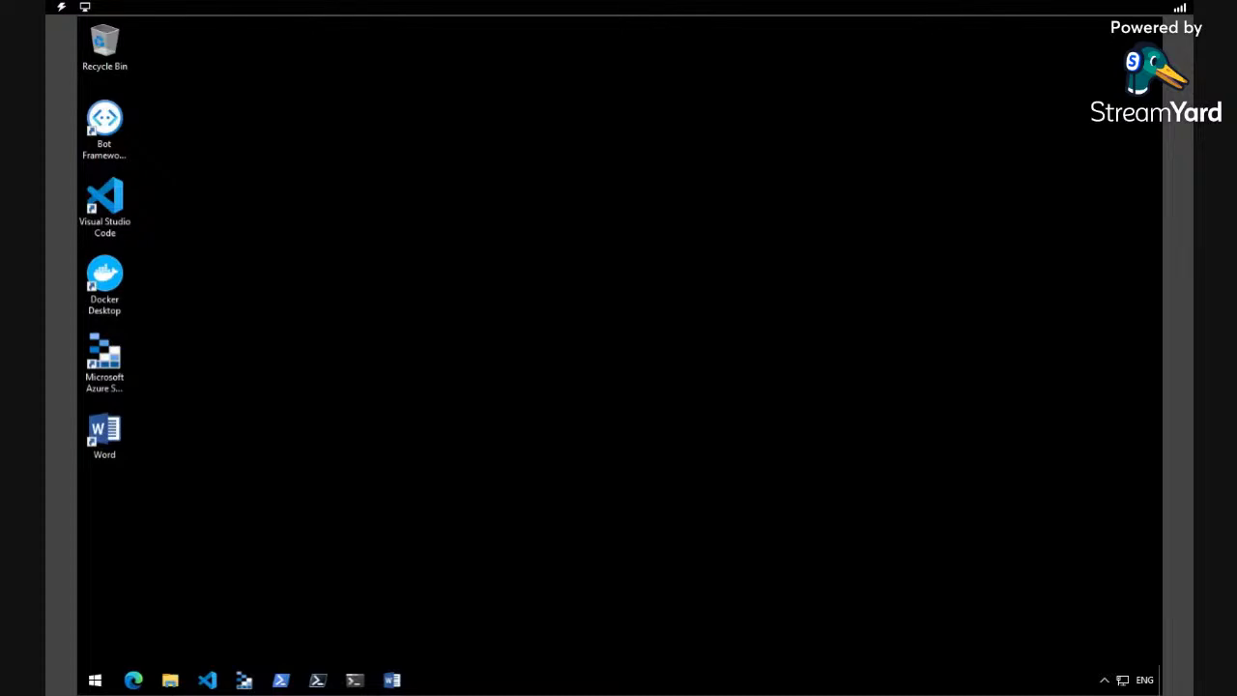
- Open Microsoft Edge, dismiss the personalization notice and go to portal.azure.com
left_click(133, 681)
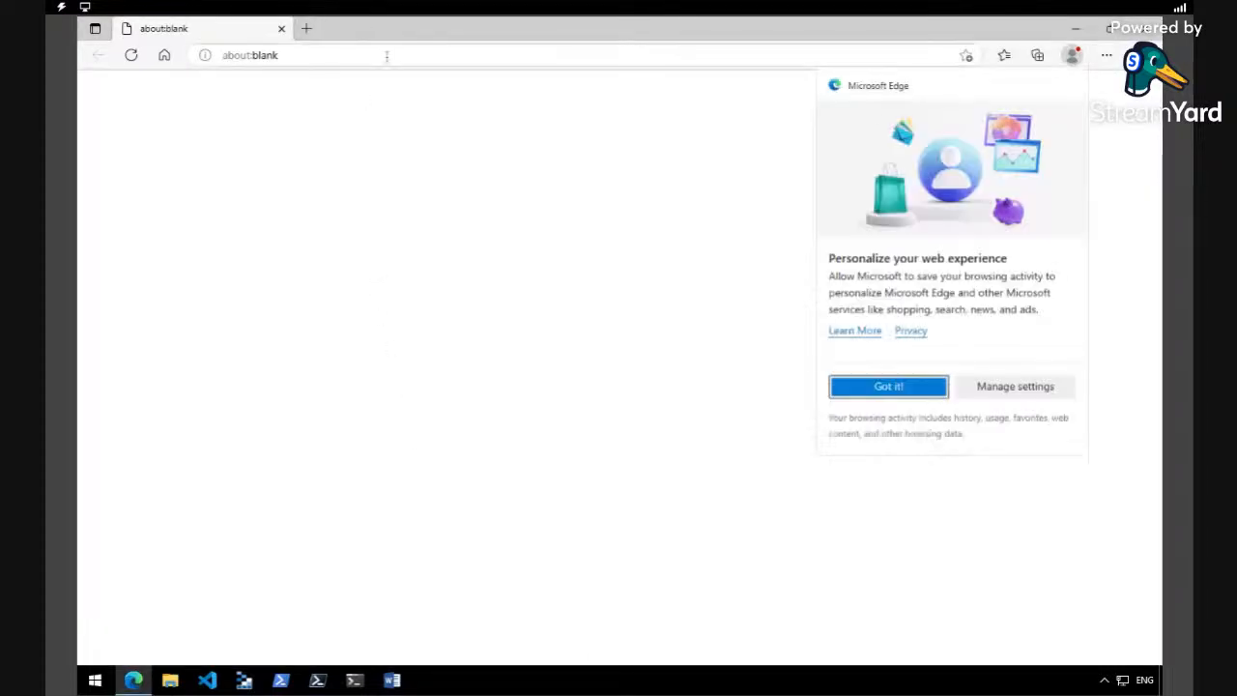
left_click(900, 388)
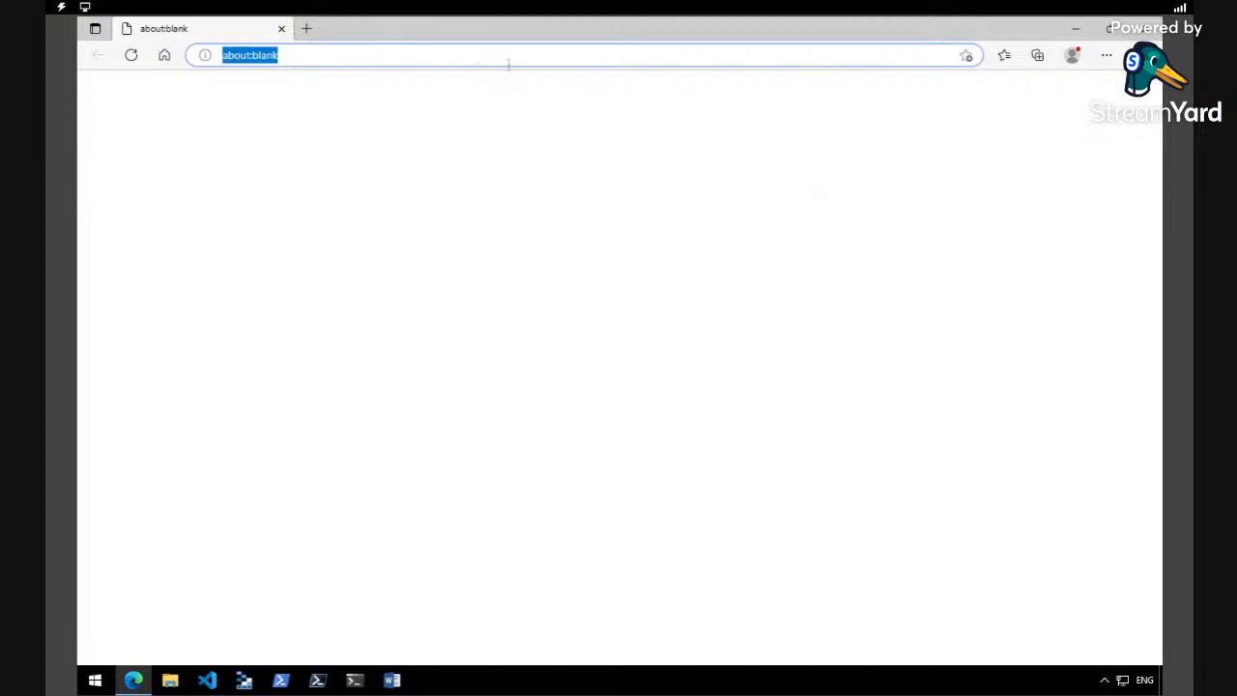
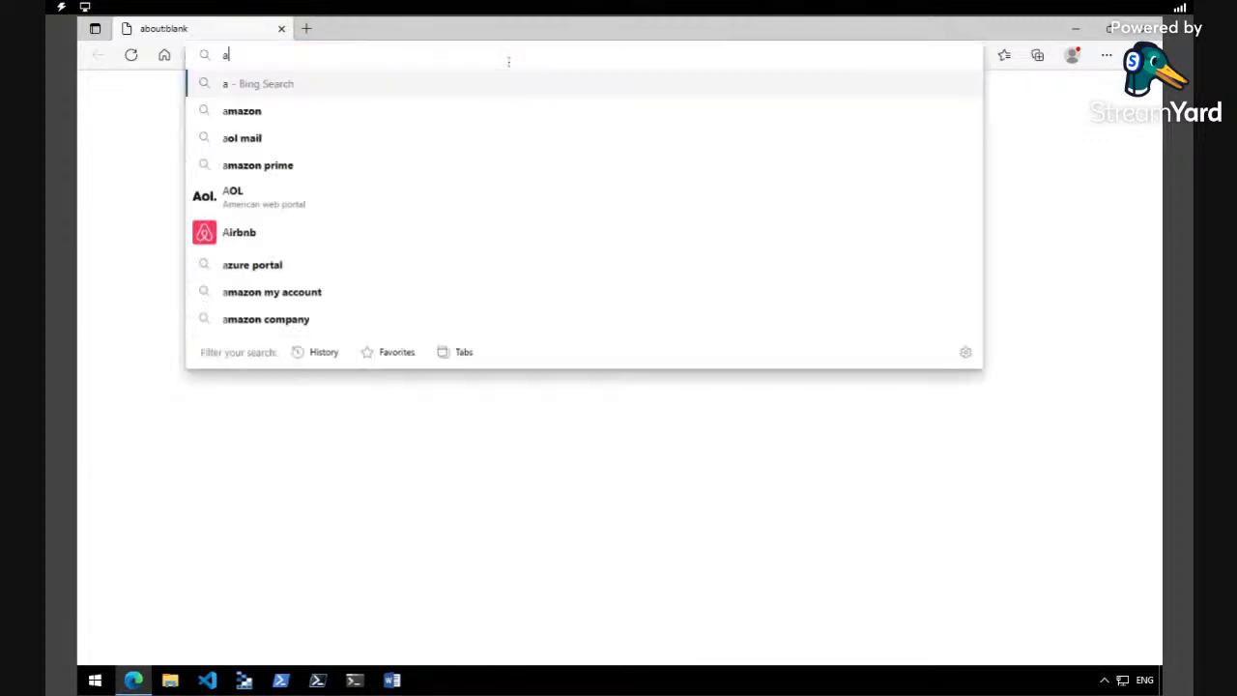
key("BackSpace")
key("BackSpace")
key("BackSpace")
key("BackSpace")
key("BackSpace")
key("BackSpace")
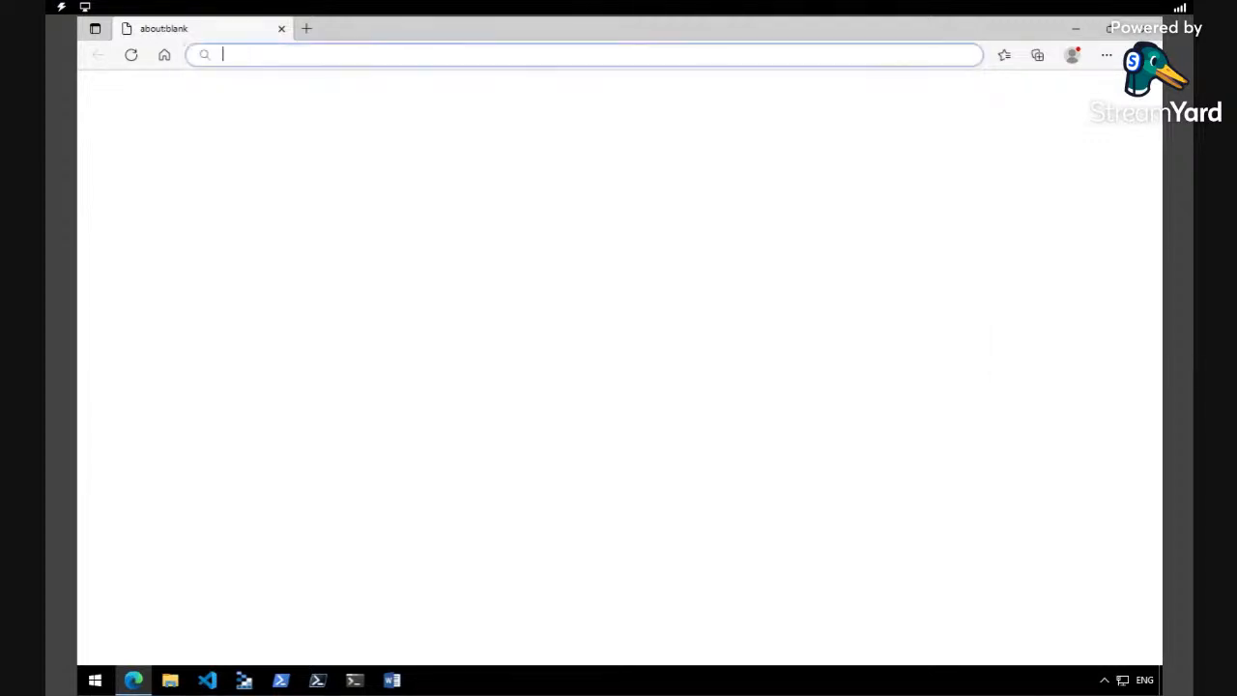
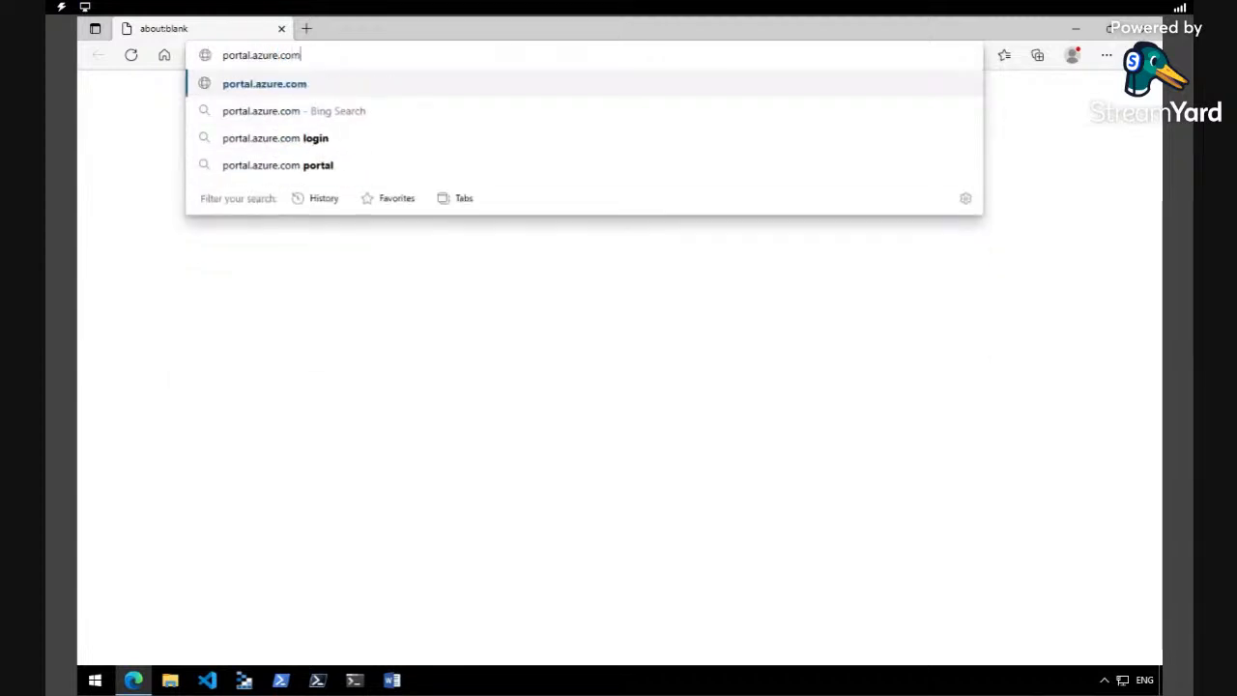
key("Return")
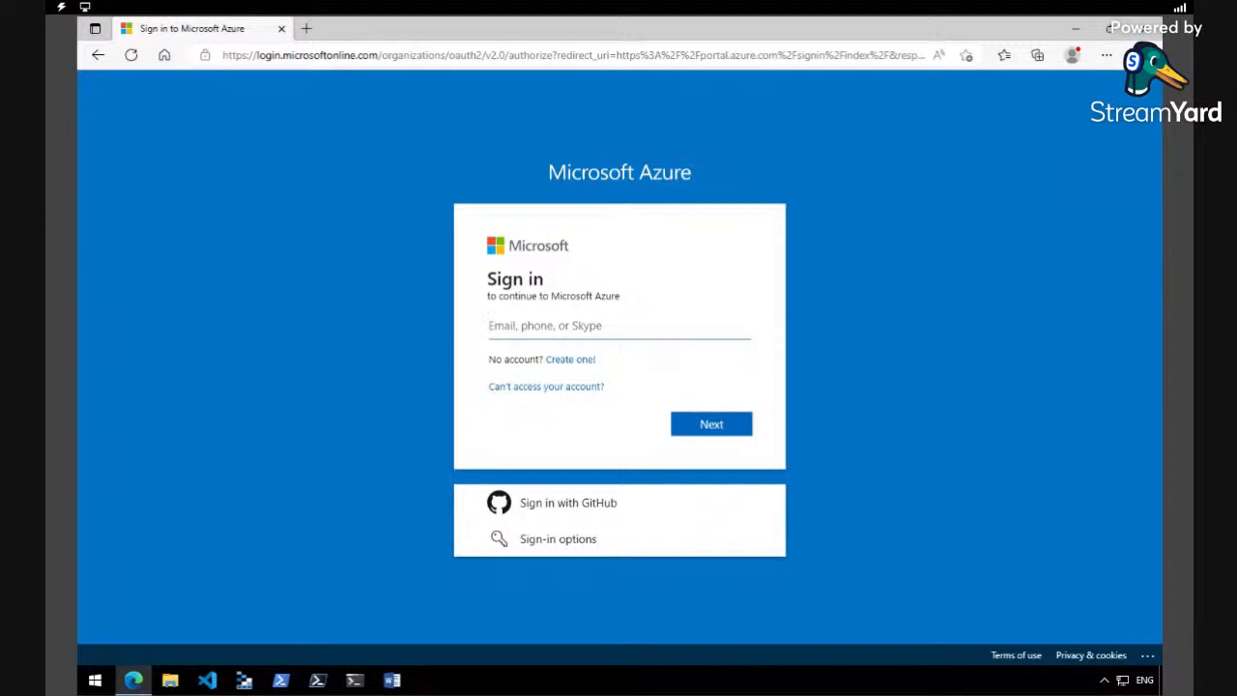
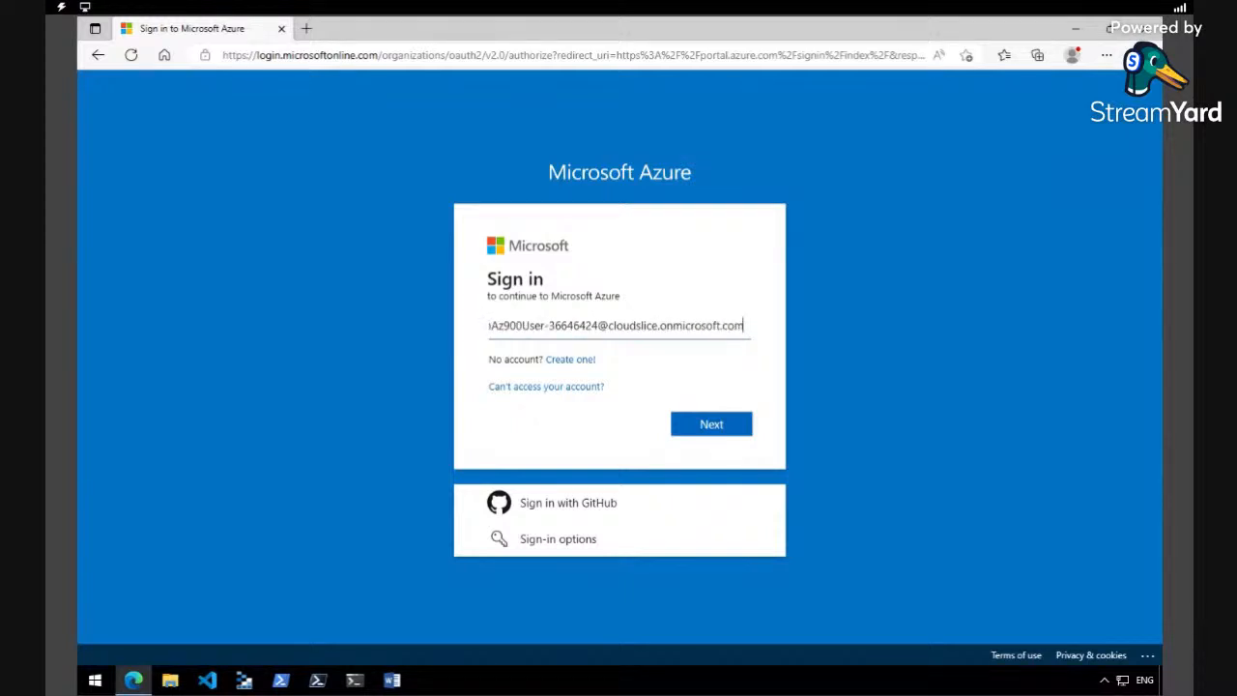
left_click_drag(662, 326, 592, 327)
key("BackSpace")
left_click_drag(683, 326, 481, 321)
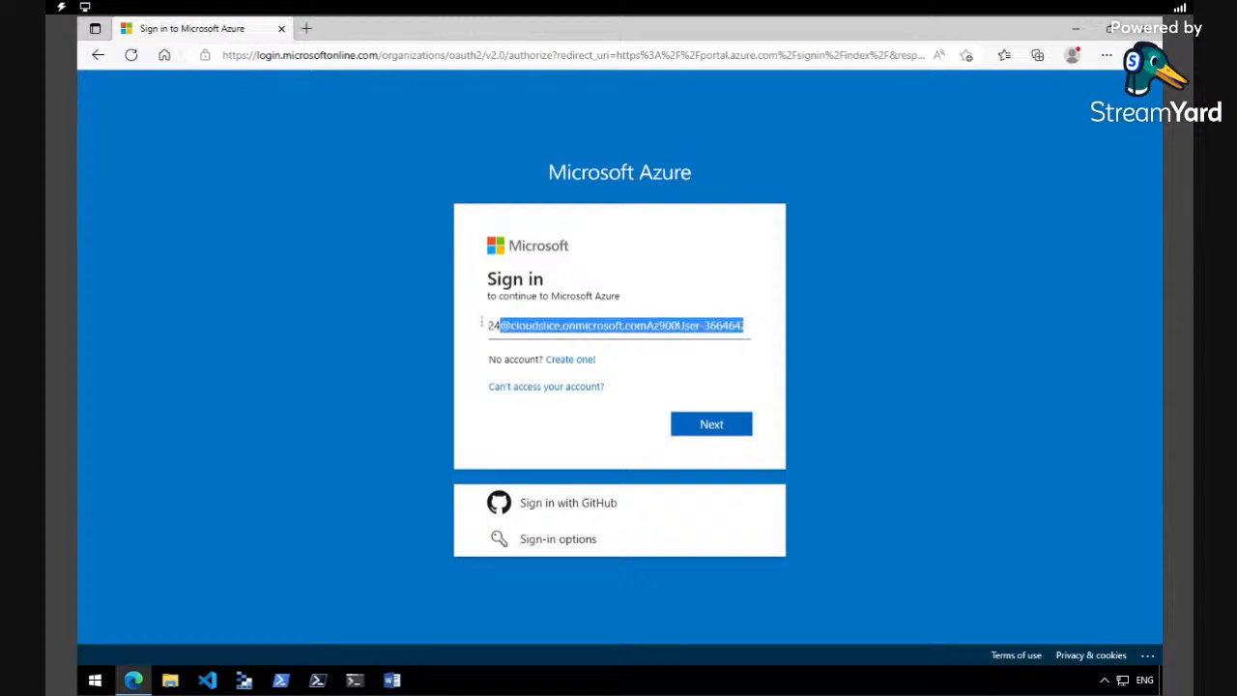
key("BackSpace")
left_click_drag(658, 327, 462, 331)
key("BackSpace")
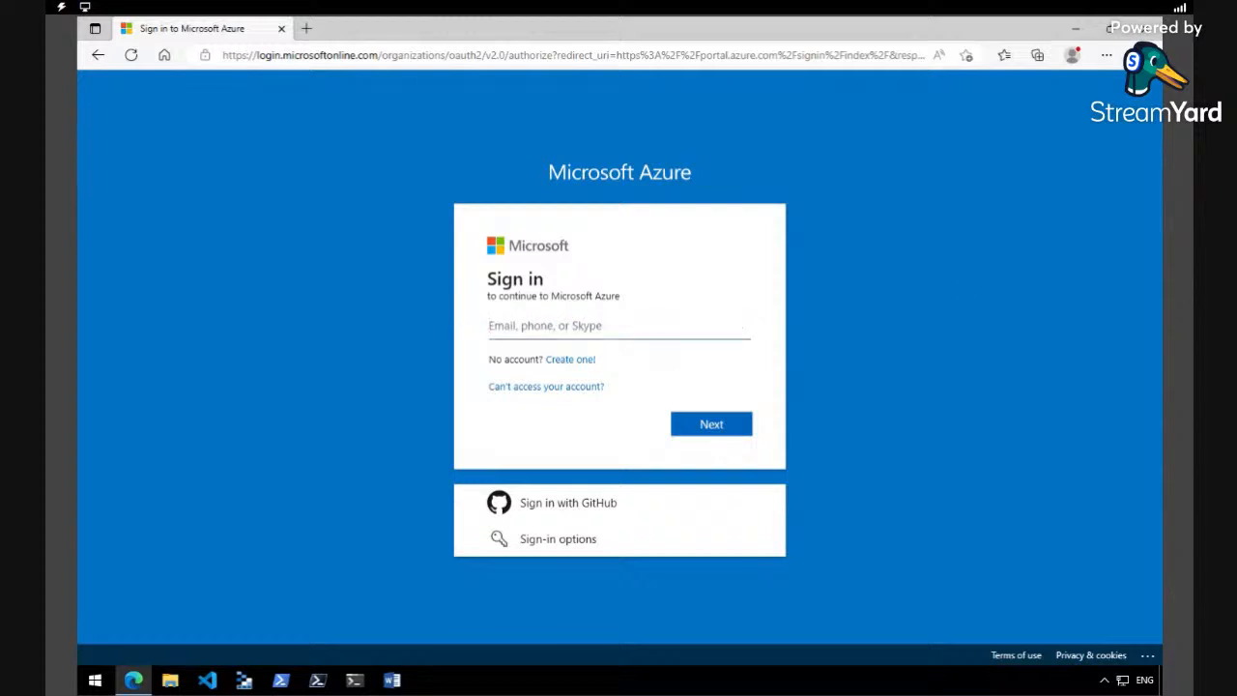
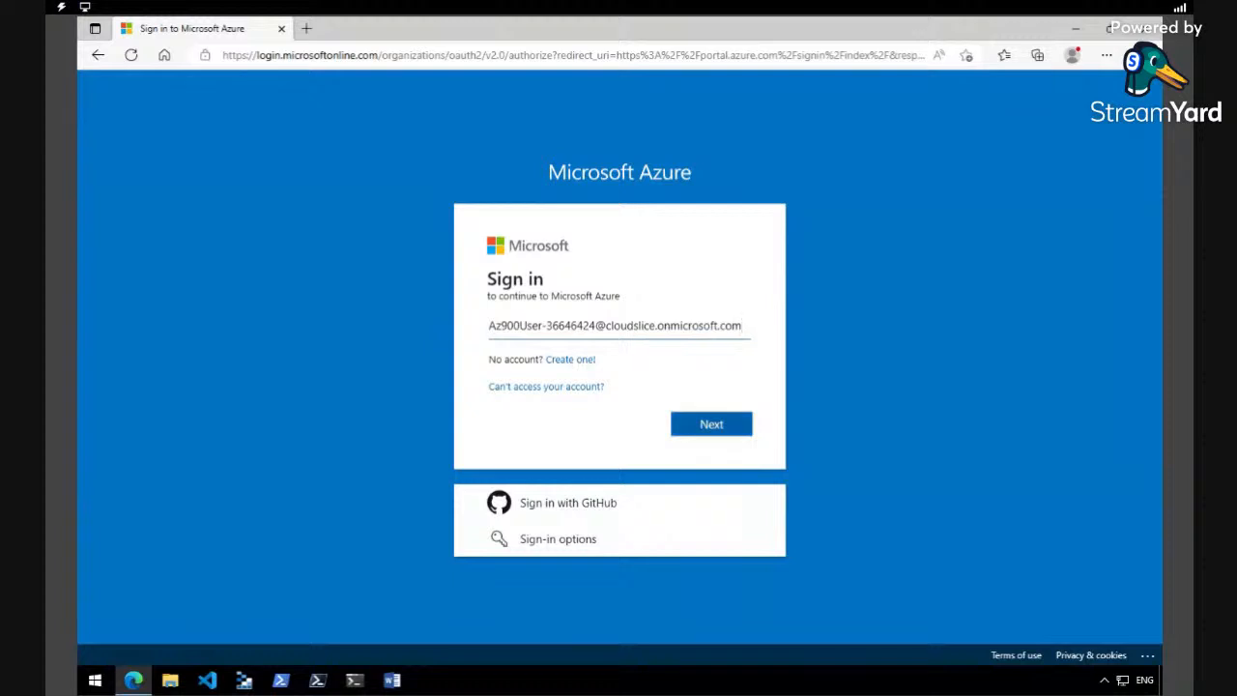
- Sign in to Azure with the lab account's e-mail and password, and decline to stay signed in
left_click(746, 426)
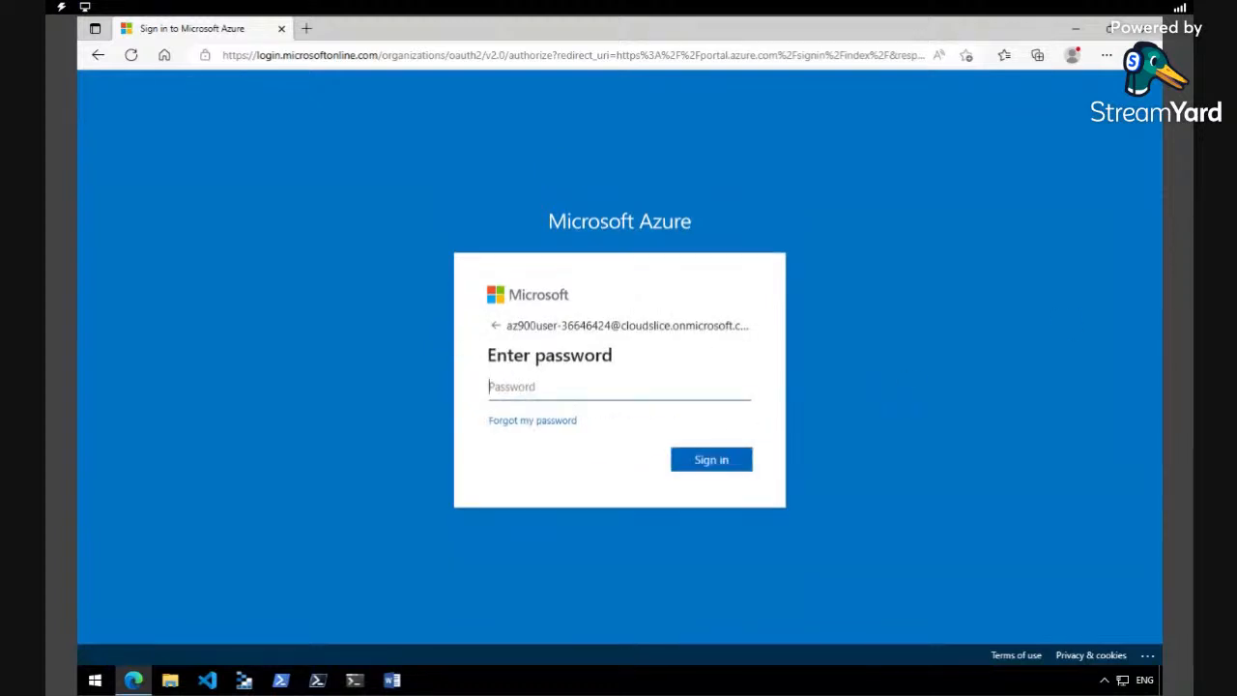
key("ctrl+v")
left_click(724, 468)
left_click(916, 246)
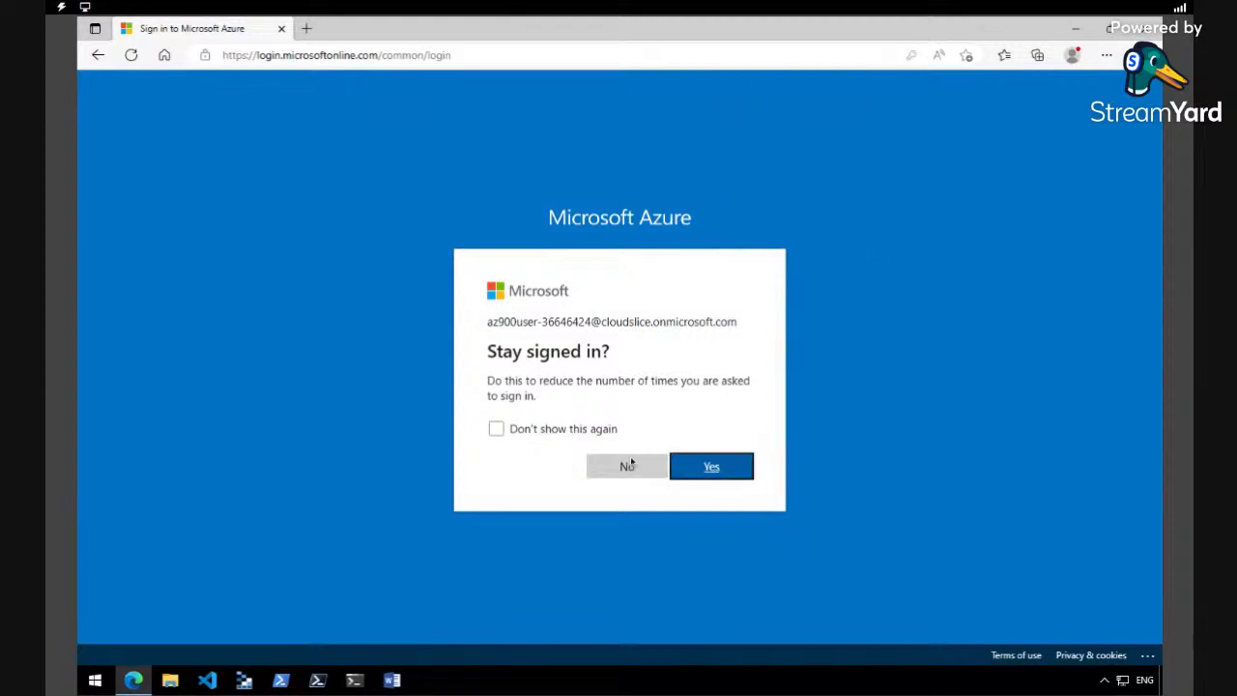
left_click(629, 466)
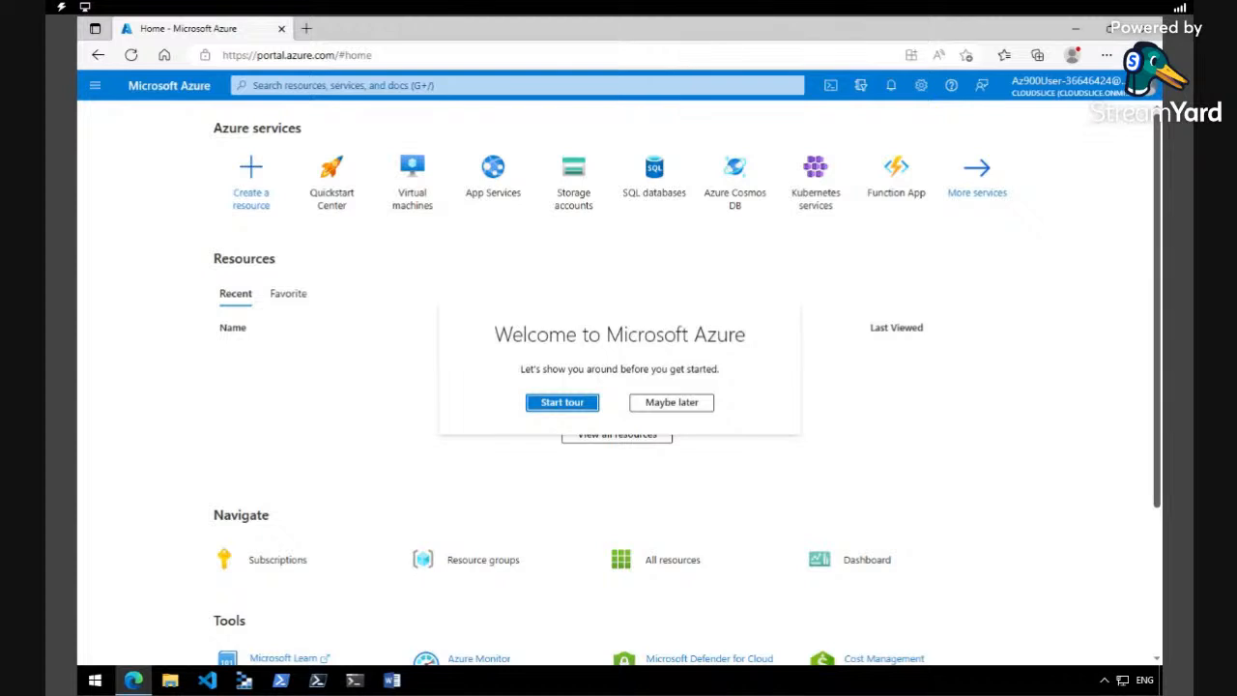
- Show the list of all Azure services and postpone the welcome tour
left_click(95, 85)
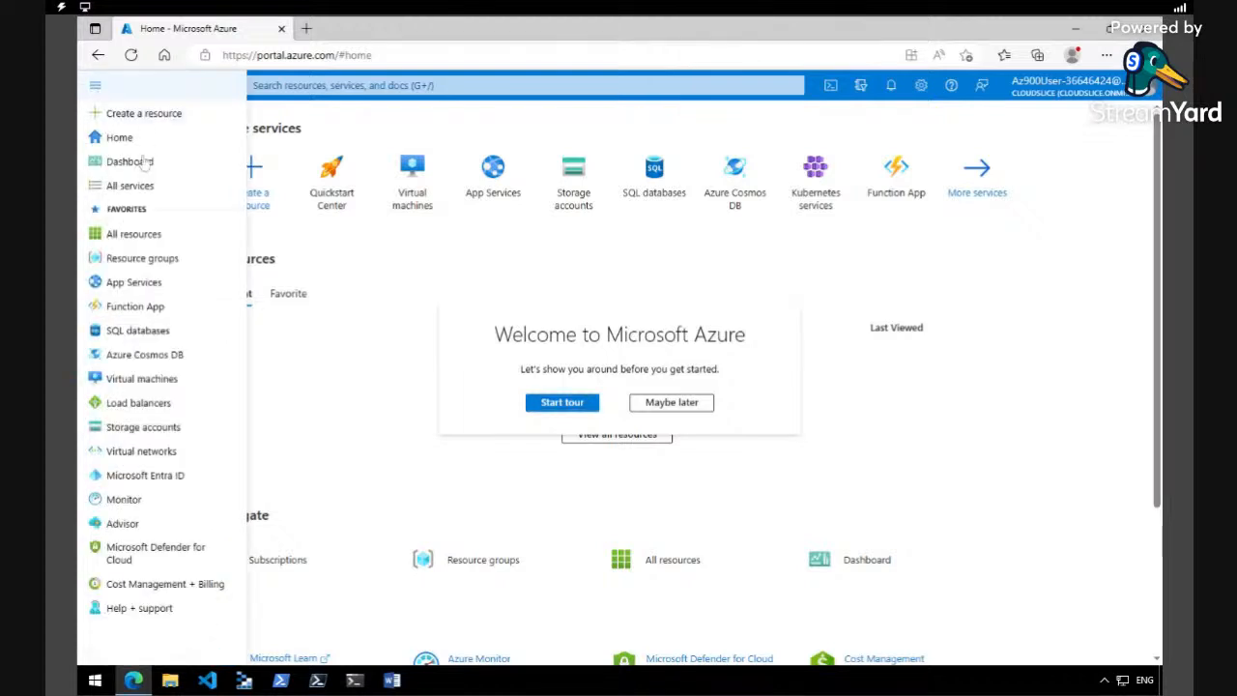
left_click(129, 186)
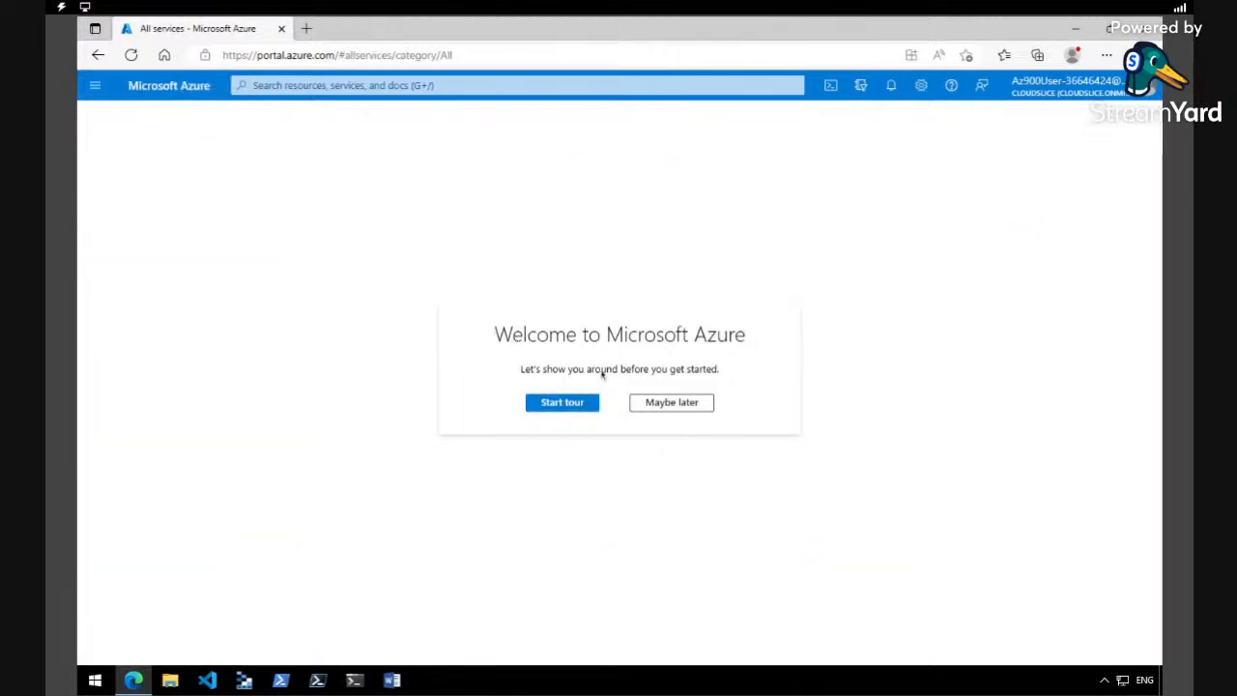
left_click(672, 404)
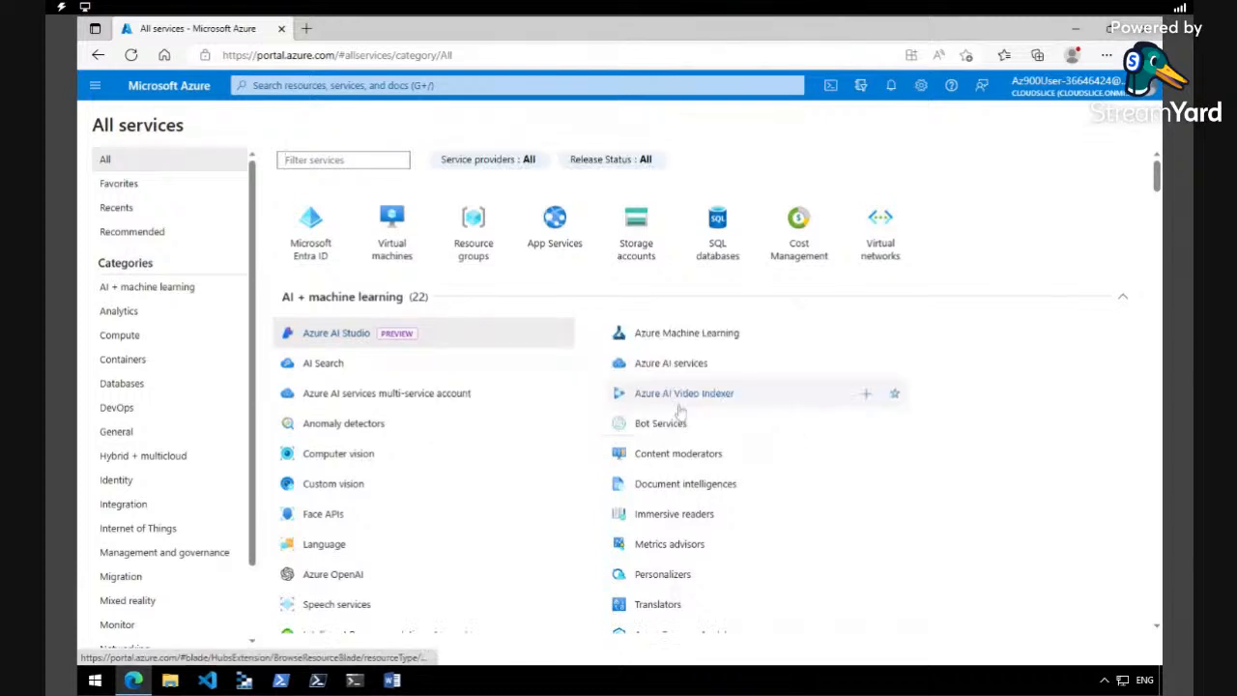
- Open App Services and start creating a new Web App
left_click(553, 228)
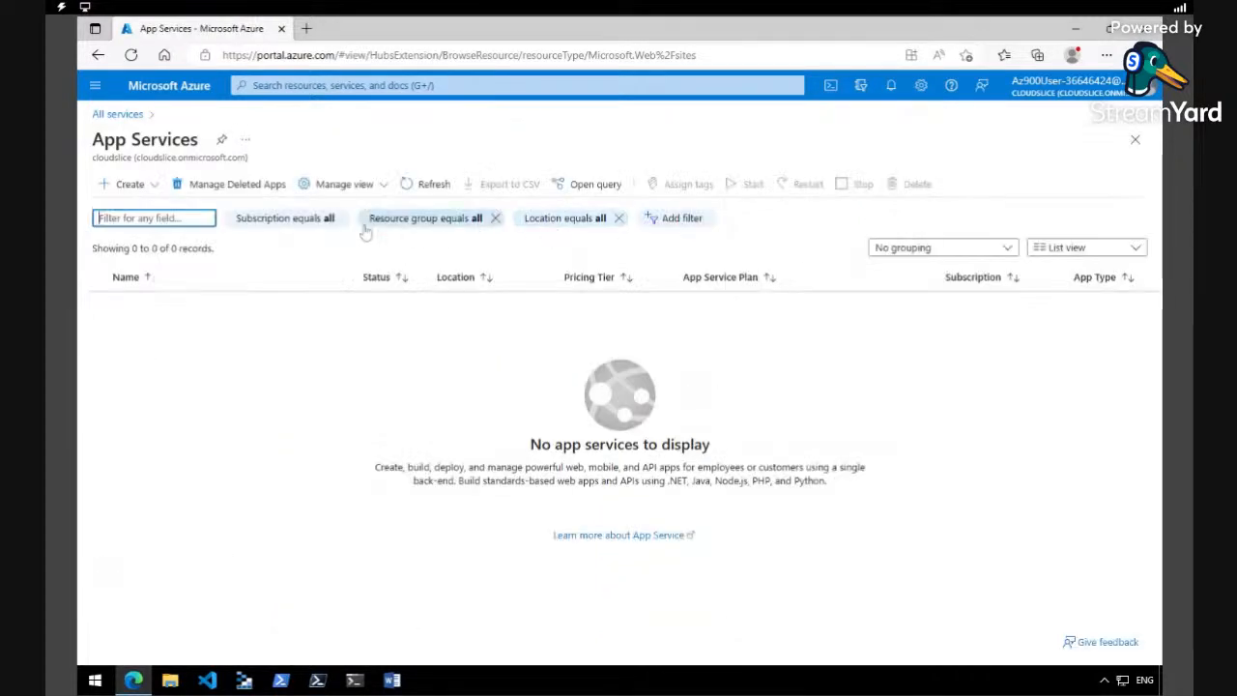
left_click(149, 188)
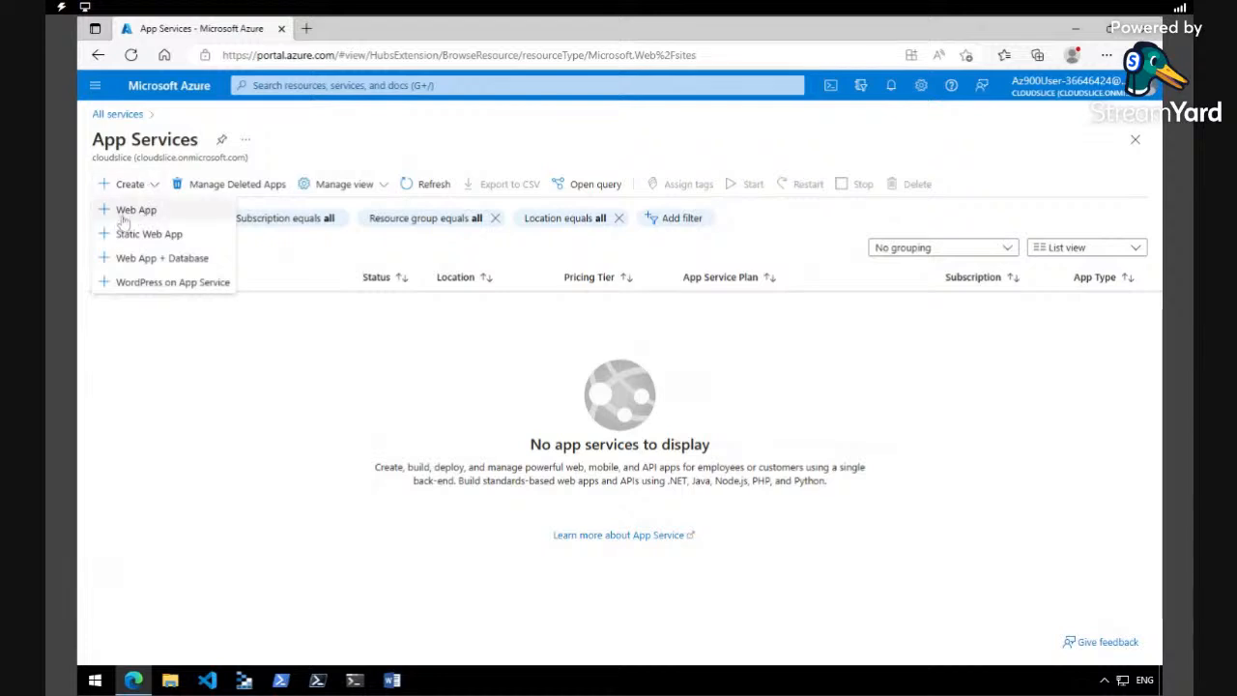
left_click(134, 215)
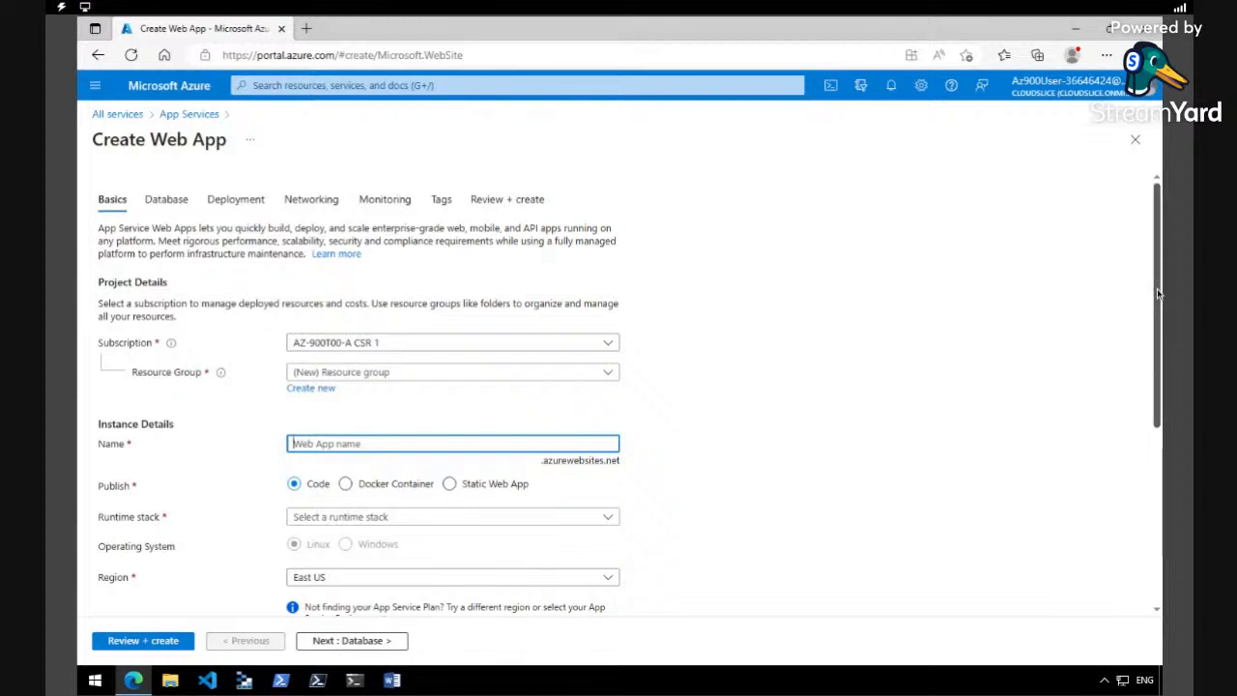
- Assign the new web app to the existing myRGWebApp1 resource group
scroll(1158, 294, "down", 1)
scroll(1158, 294, "down", 2)
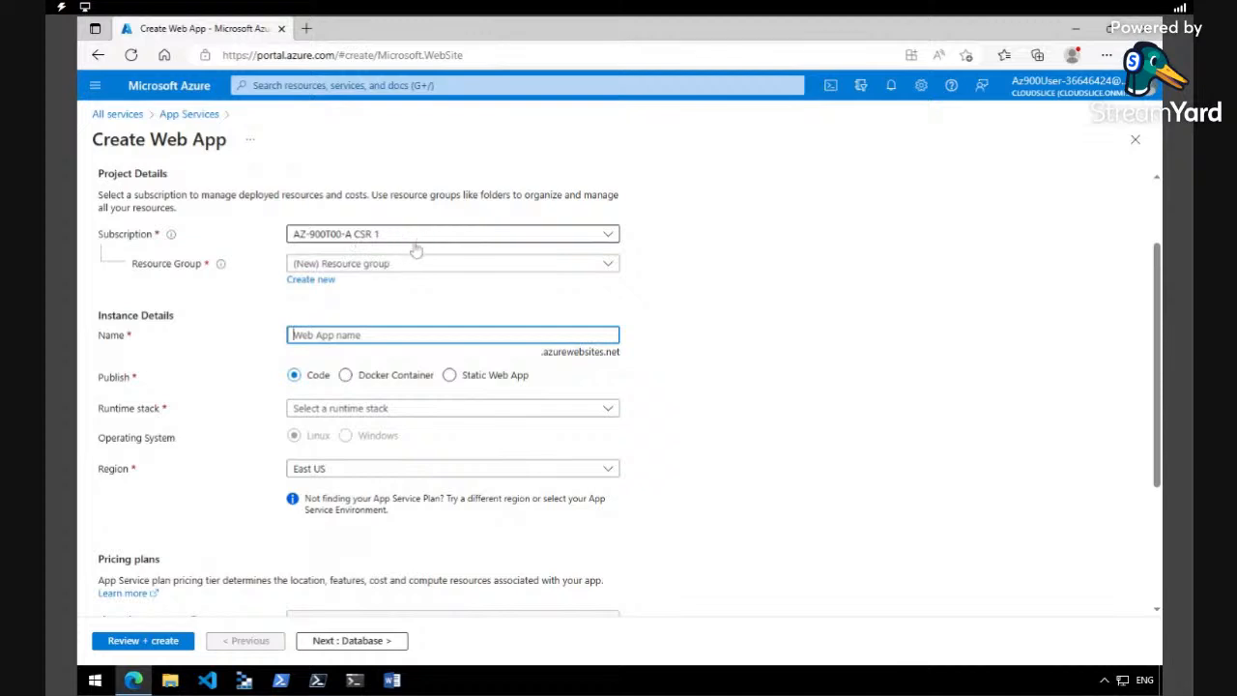
left_click(604, 272)
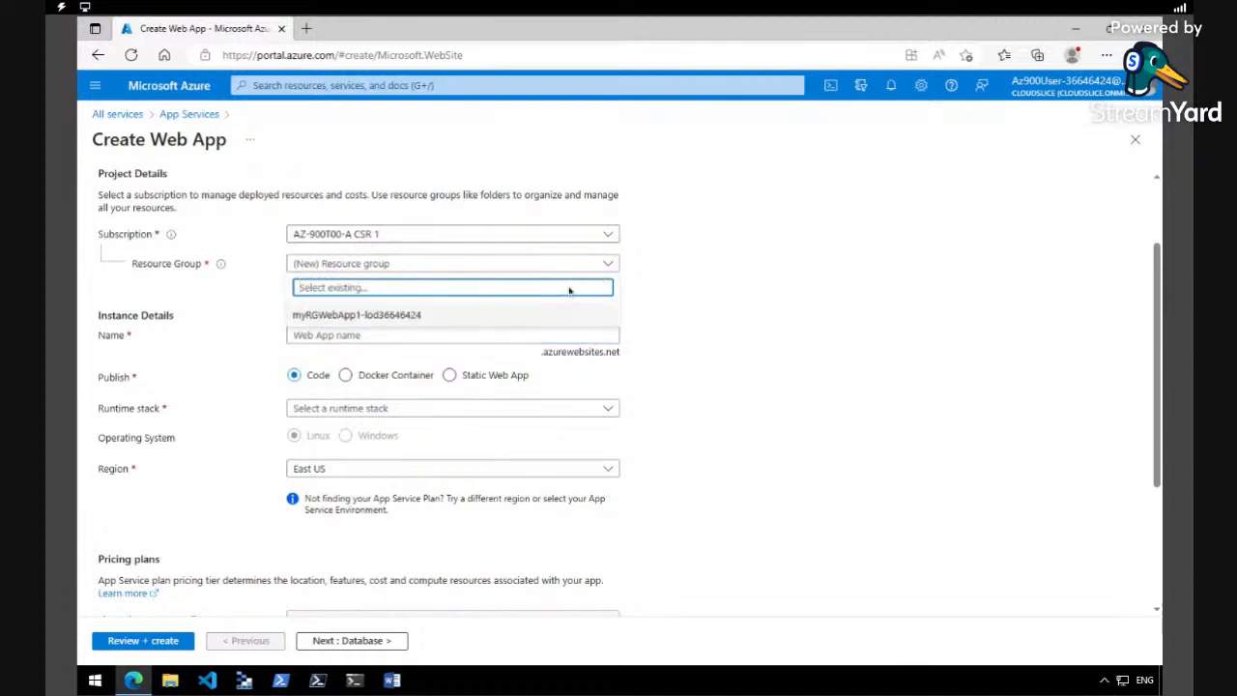
left_click(501, 318)
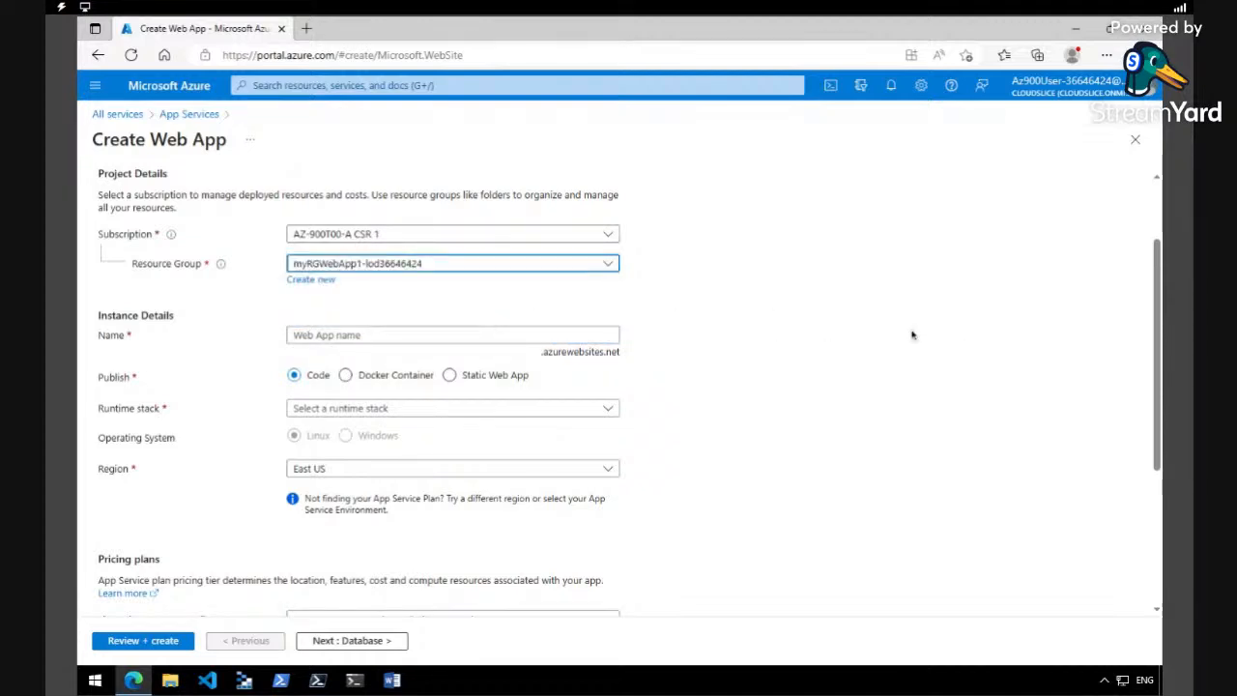
- Name the web app myDockerWebAppOnlyCans and set it to publish as a Docker Container
left_click(428, 335)
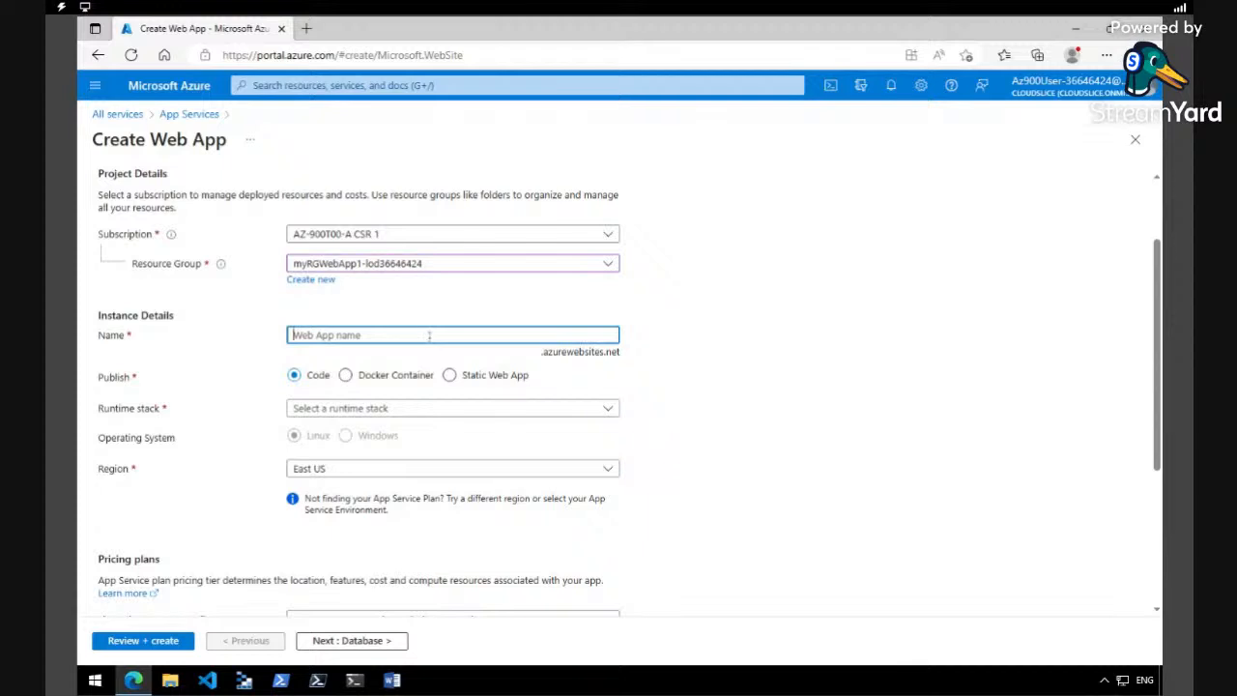
type("myDockerWebApp")
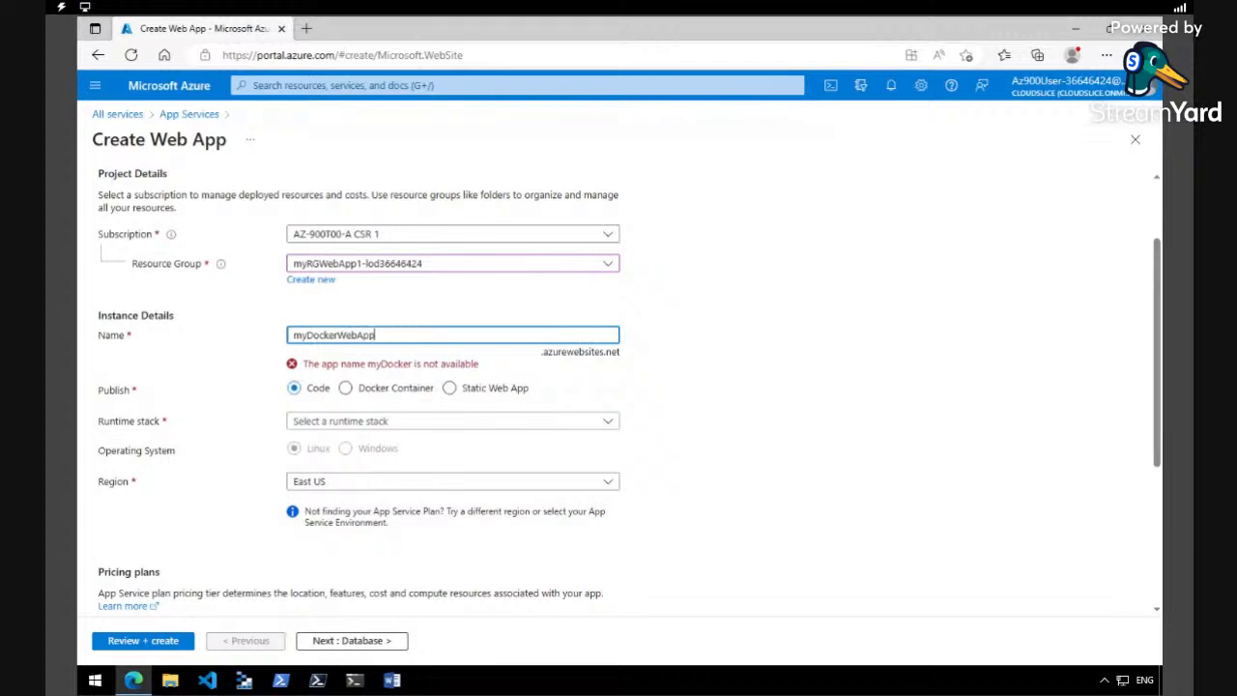
type("Only")
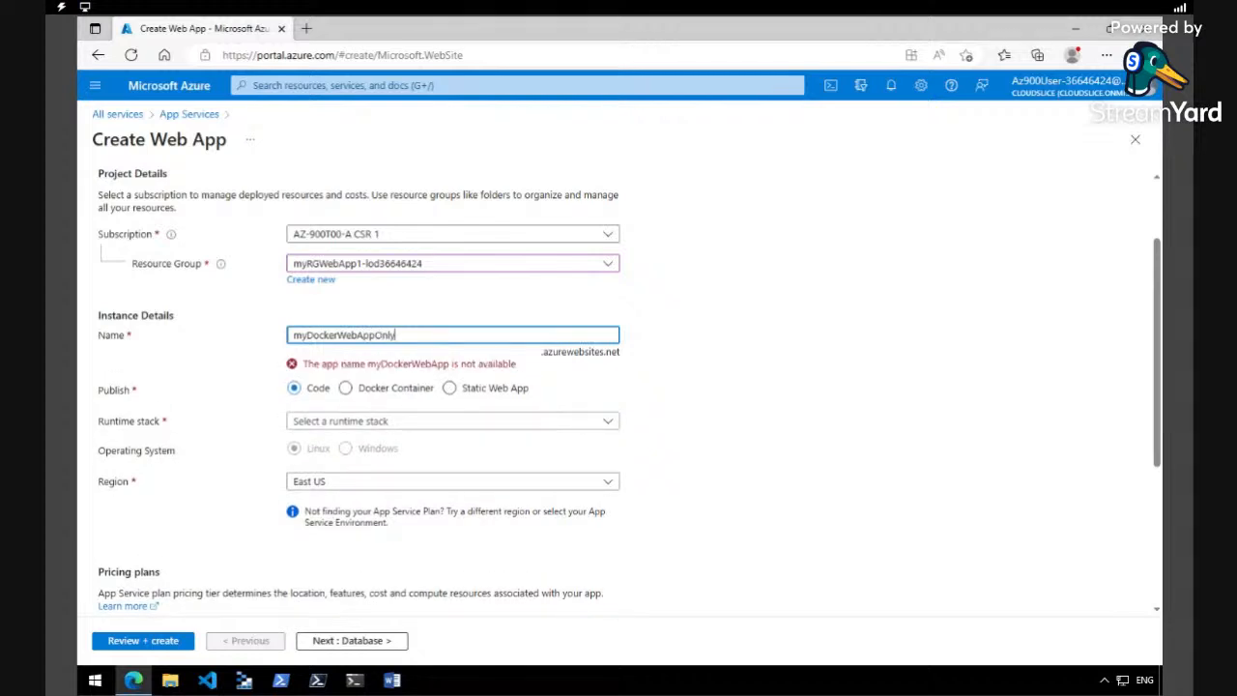
type("Cans")
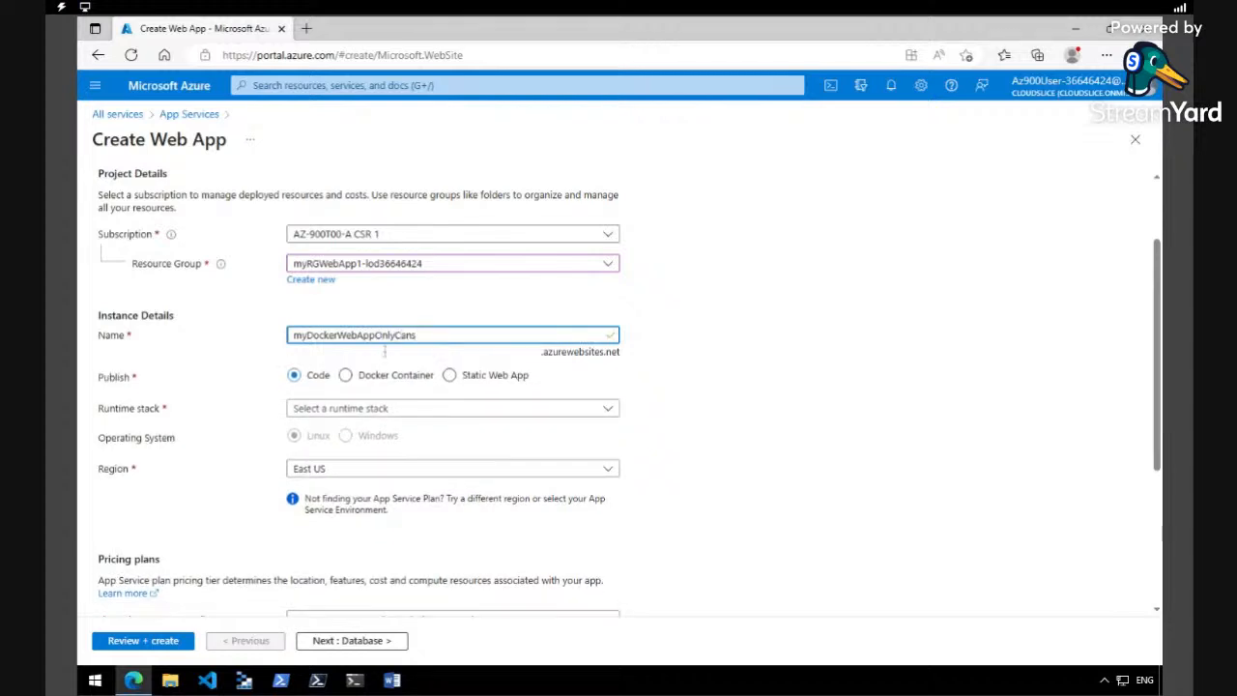
left_click(347, 377)
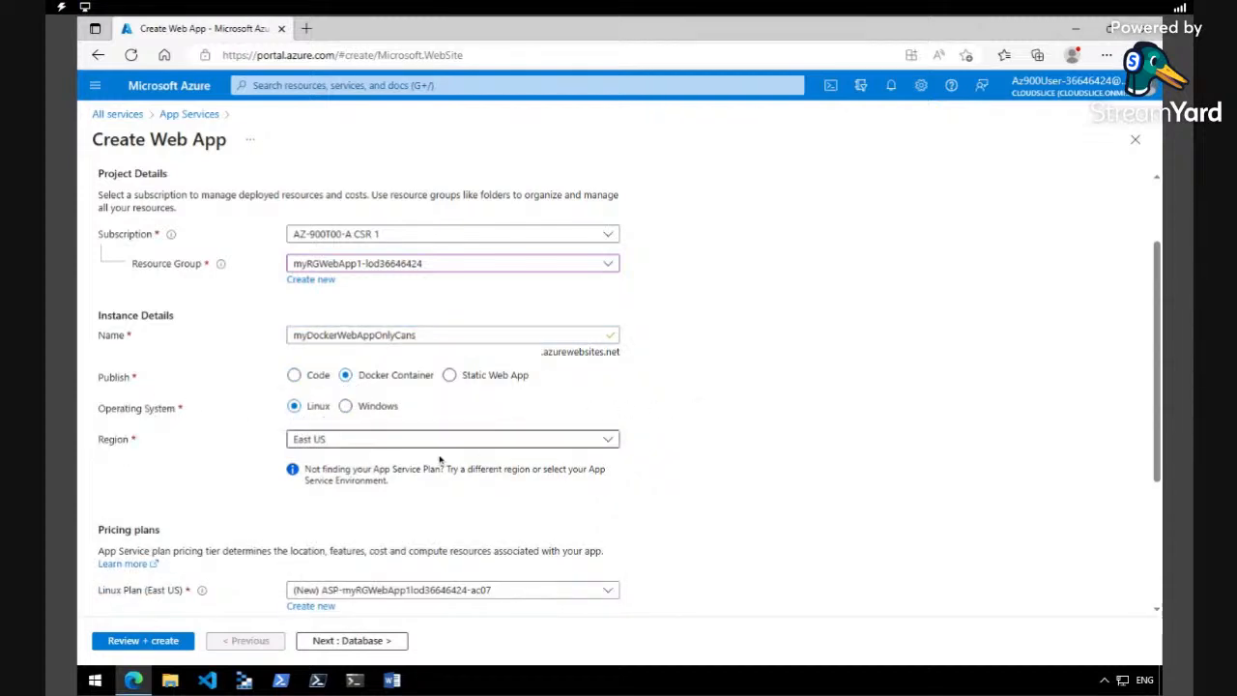
- Set the image source in the new web app's Docker settings to Docker Hub
scroll(1158, 425, "down", 3)
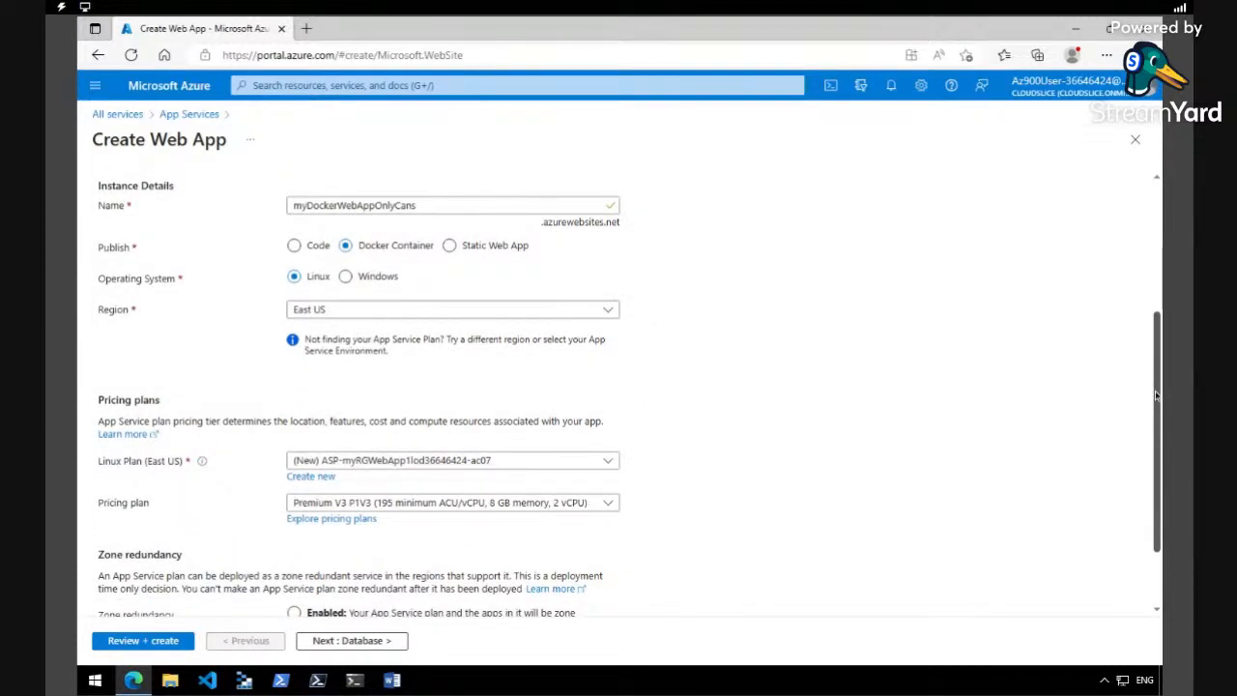
scroll(1158, 393, "up", 5)
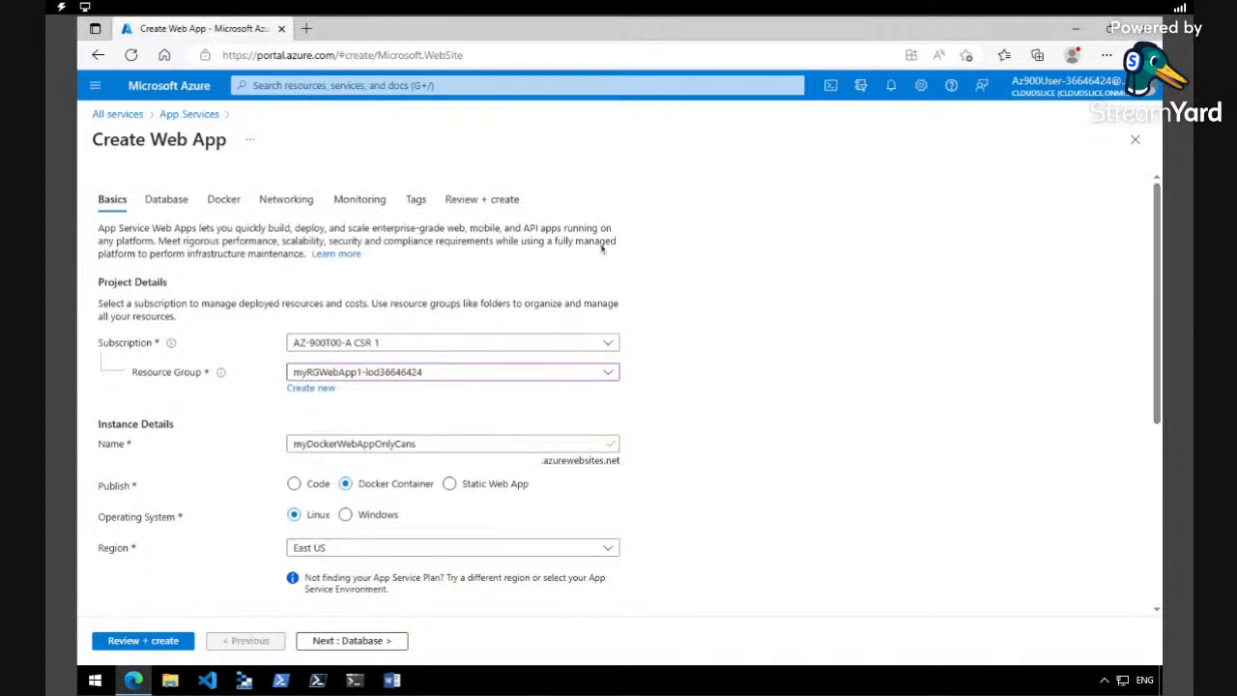
left_click(222, 199)
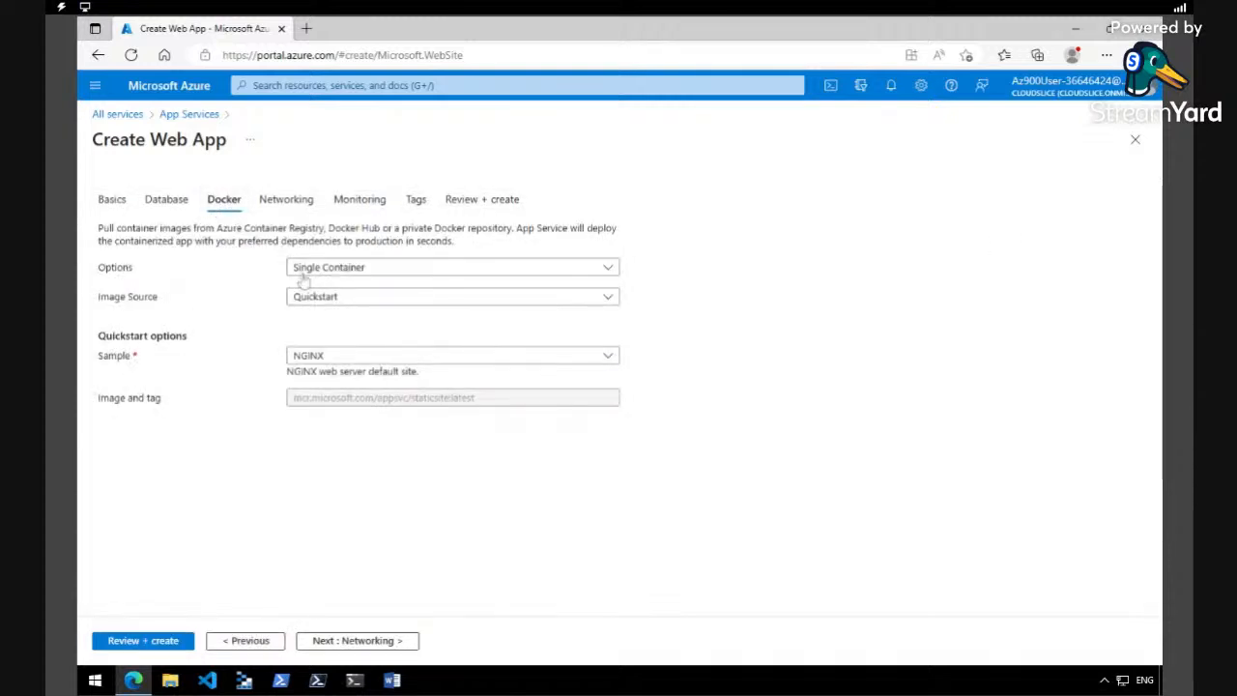
left_click(380, 299)
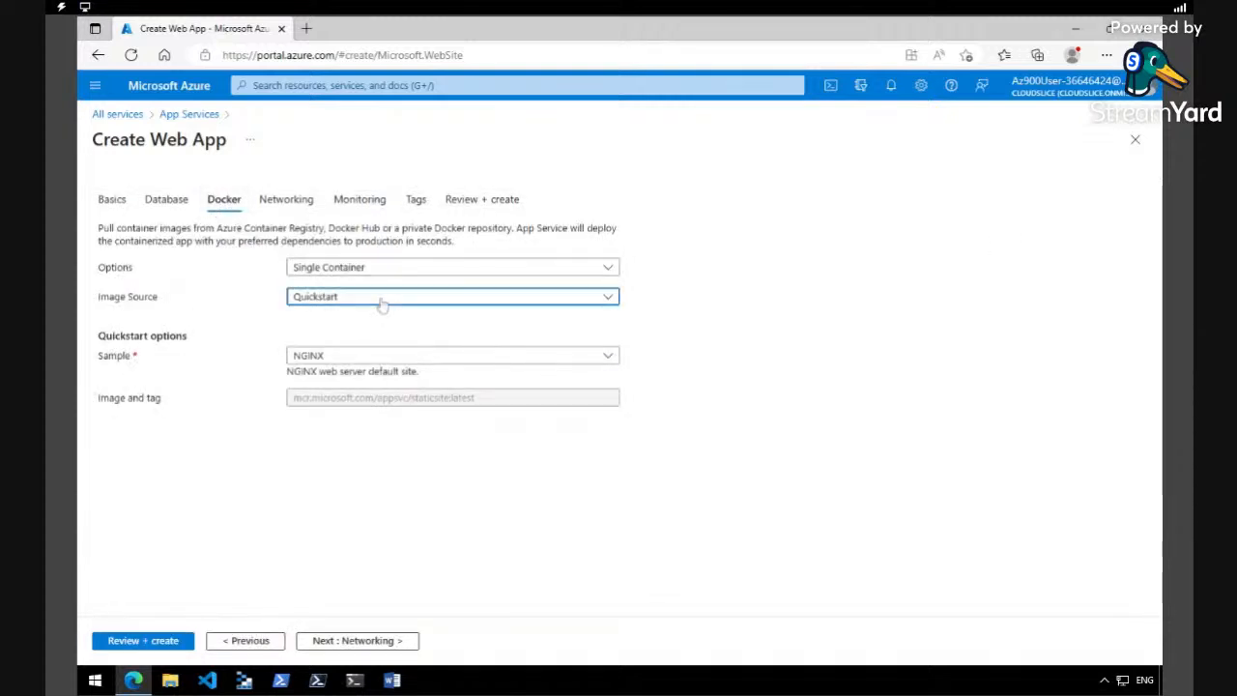
left_click(329, 367)
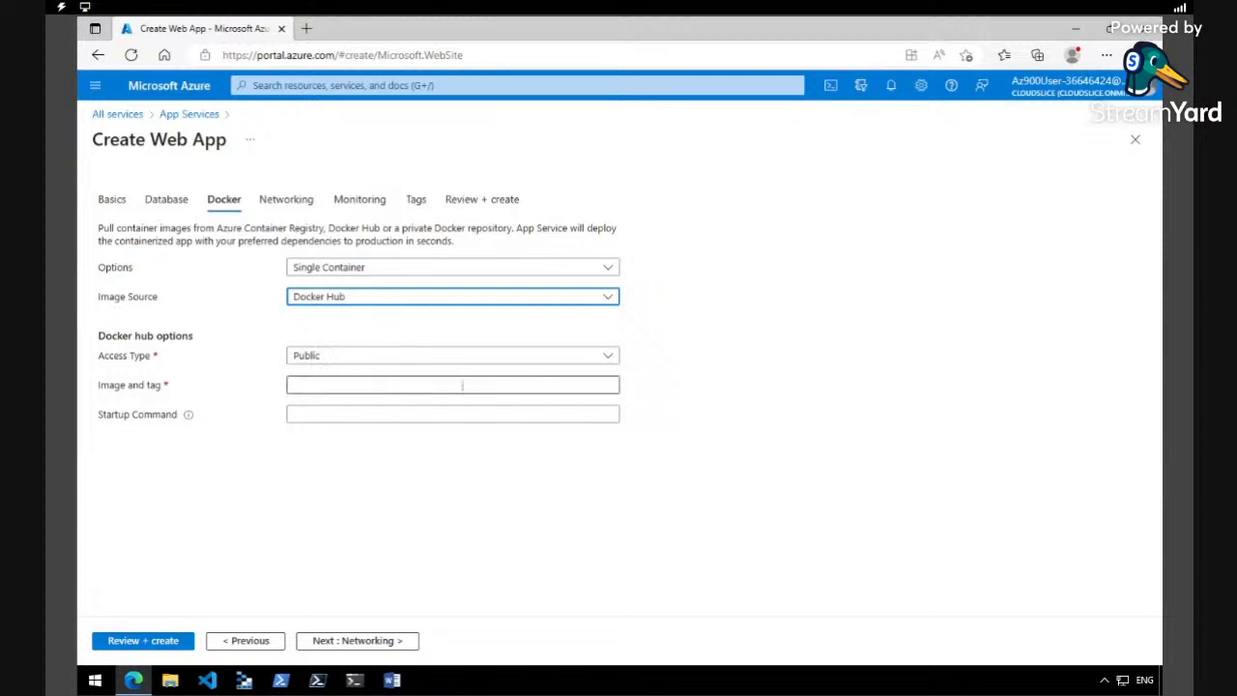
- Enter mcr.microsoft.com/azuredocs/aci-helloworld as the Docker Hub image and tag
left_click(448, 384)
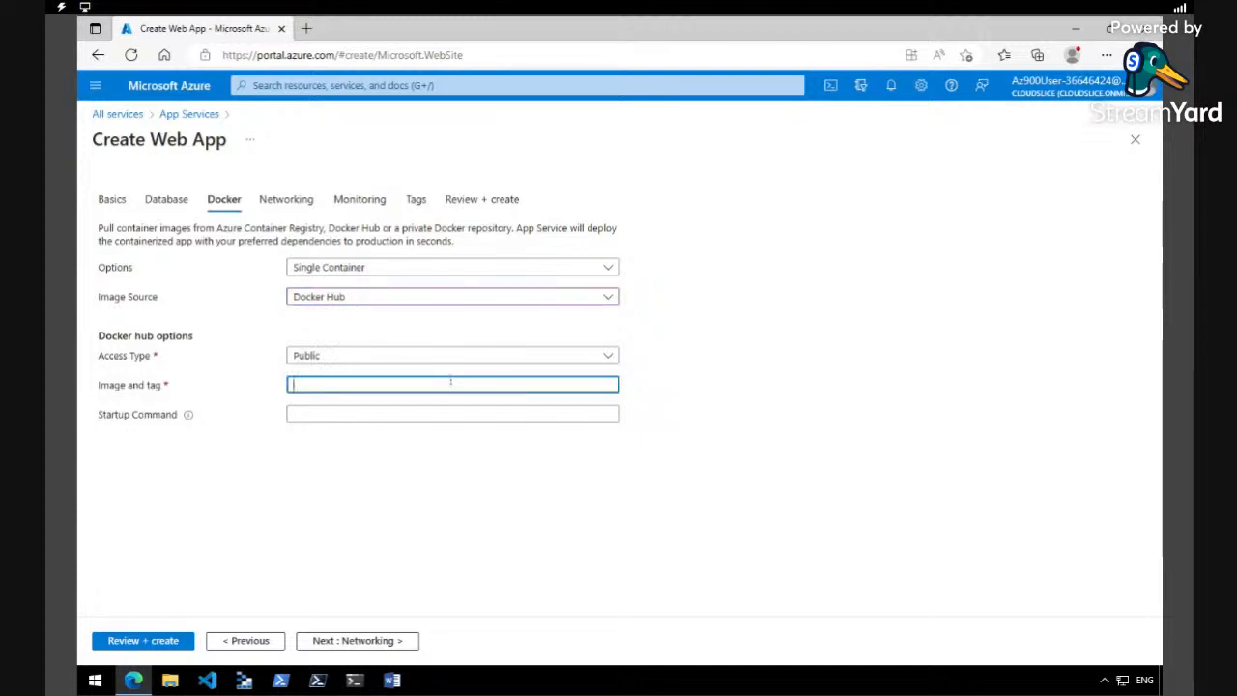
type("mcr.microsoft.com/azure")
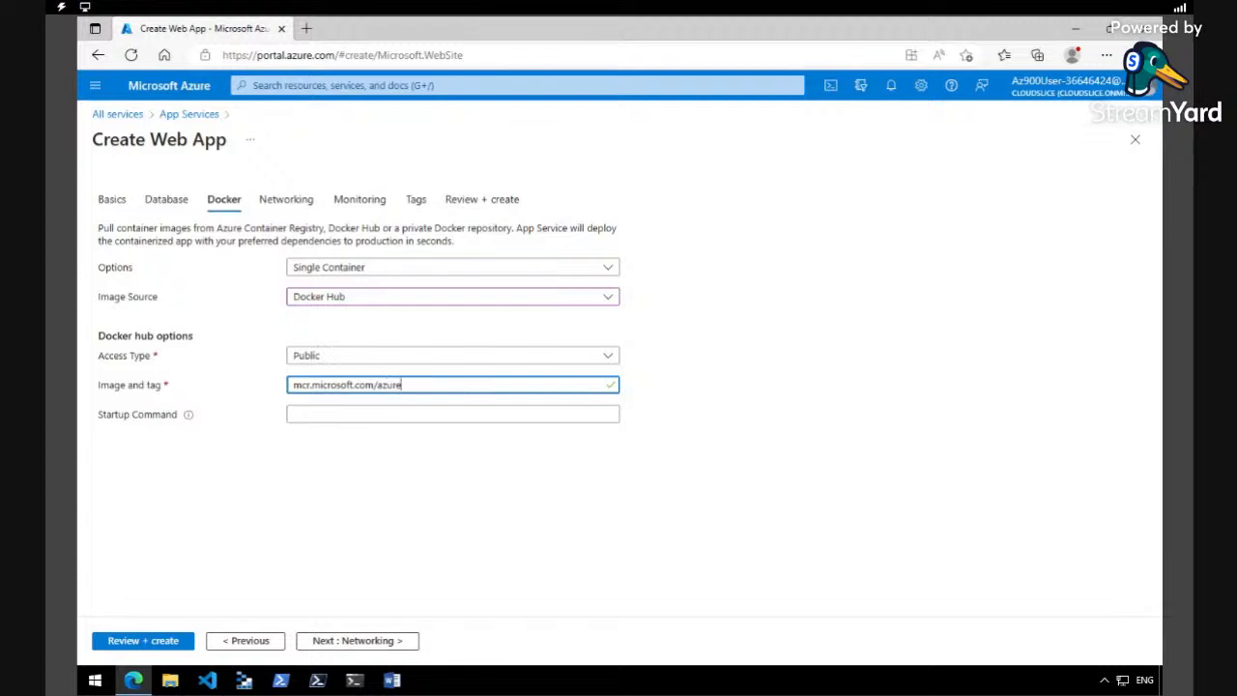
type("docs/ac")
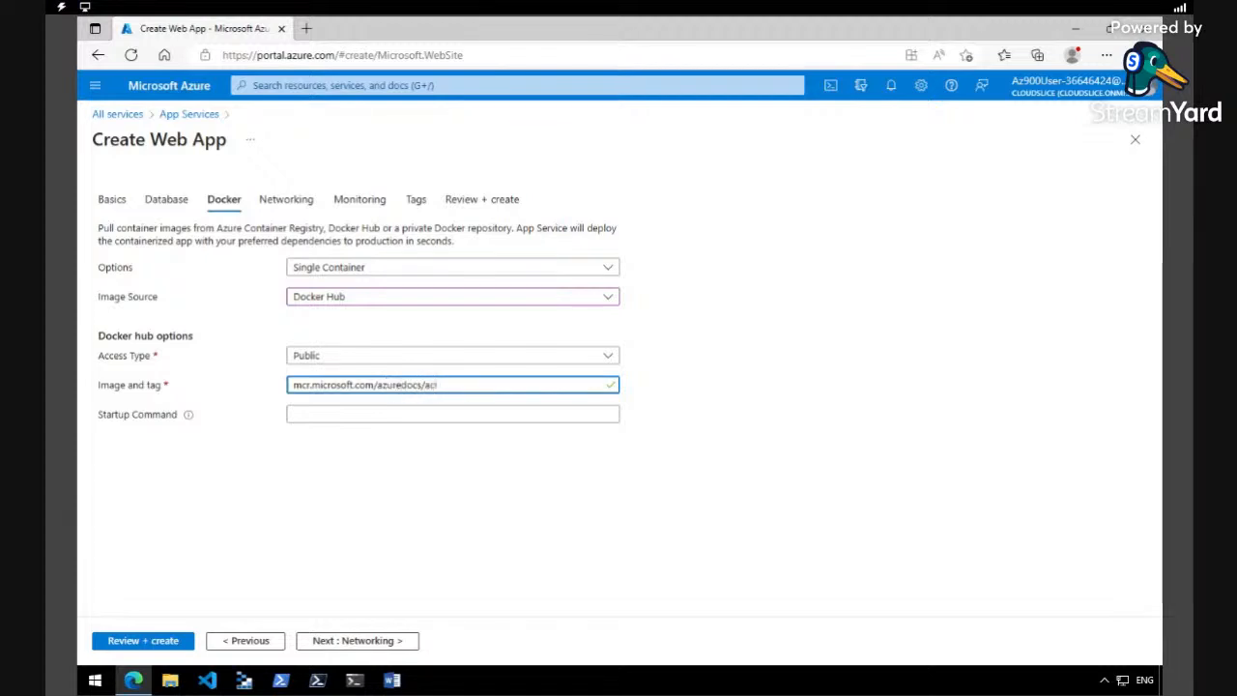
type("i-helloworld")
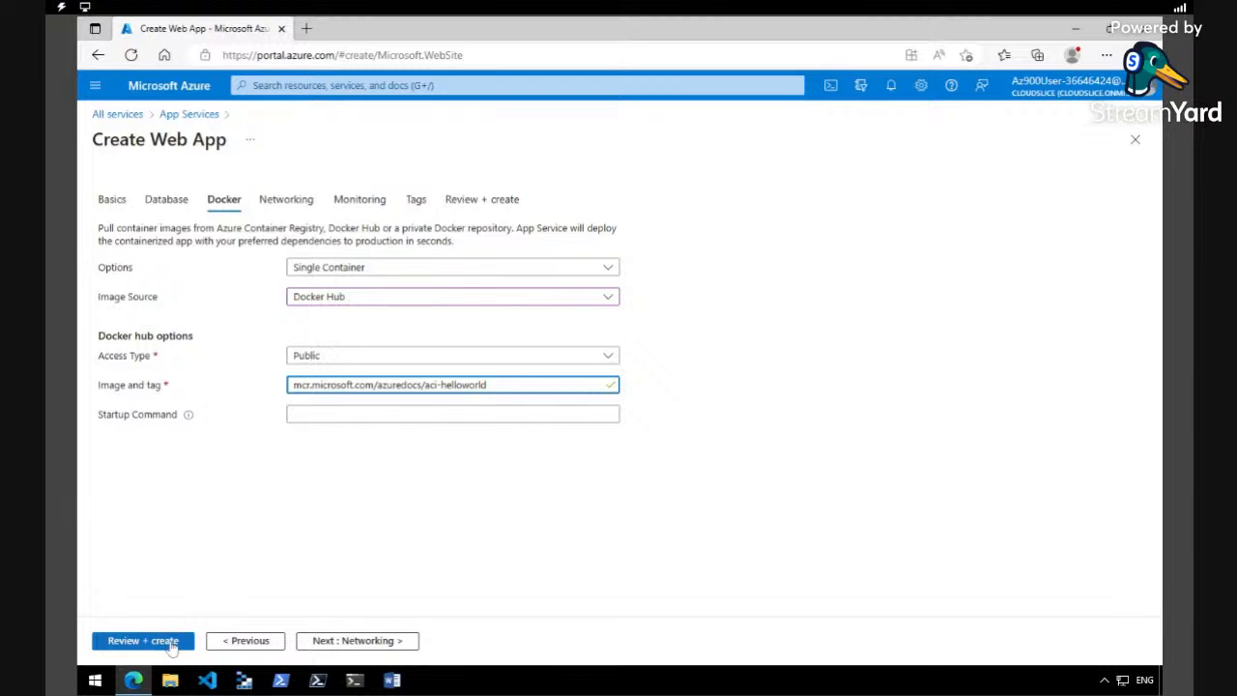
- Review the web app's configuration summary and create the app
left_click(169, 643)
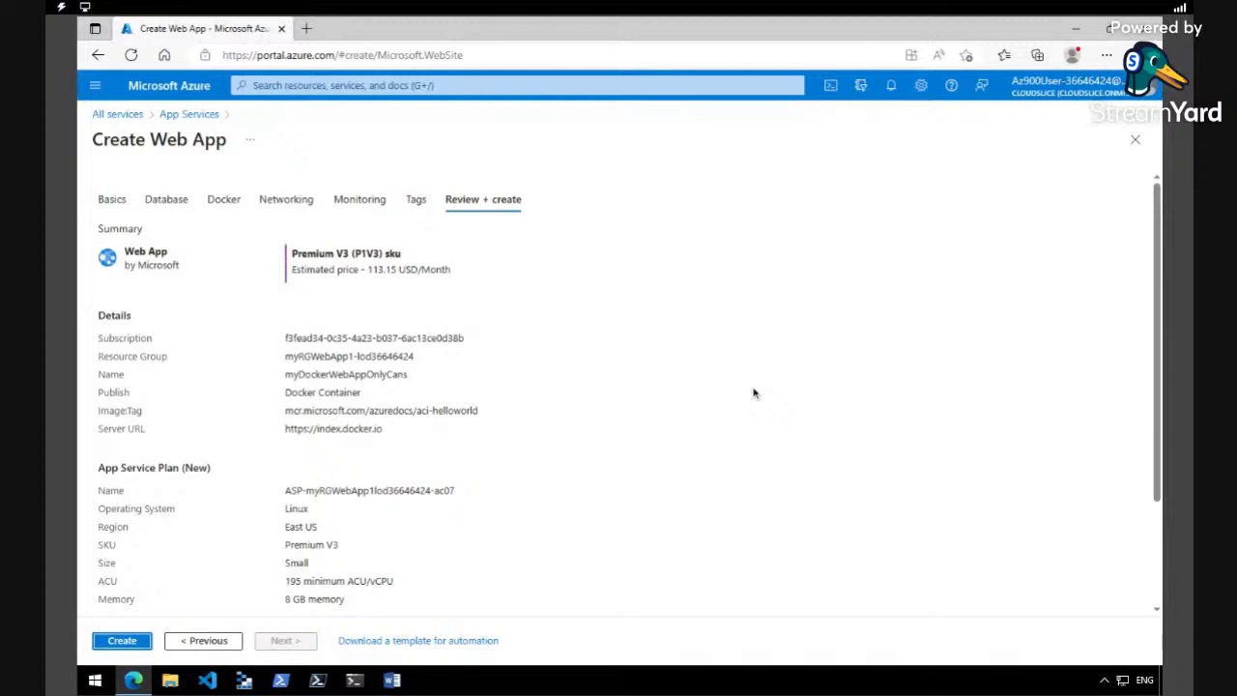
left_click_drag(1158, 335, 1159, 354)
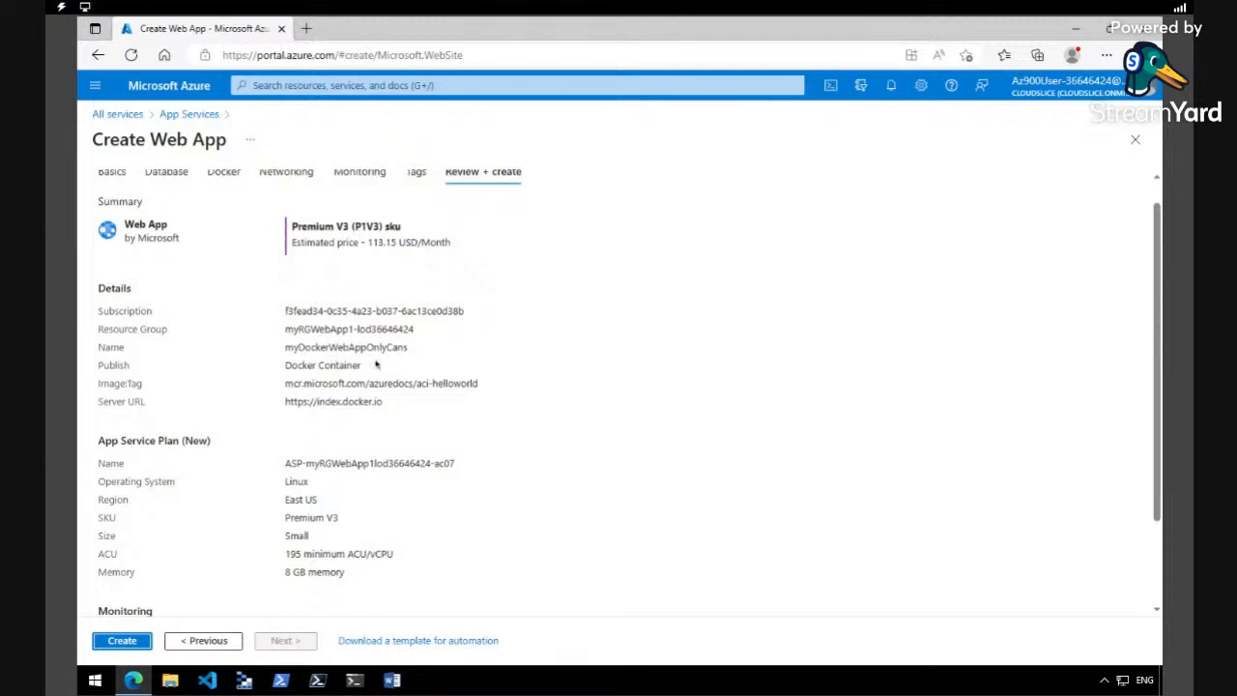
left_click(122, 641)
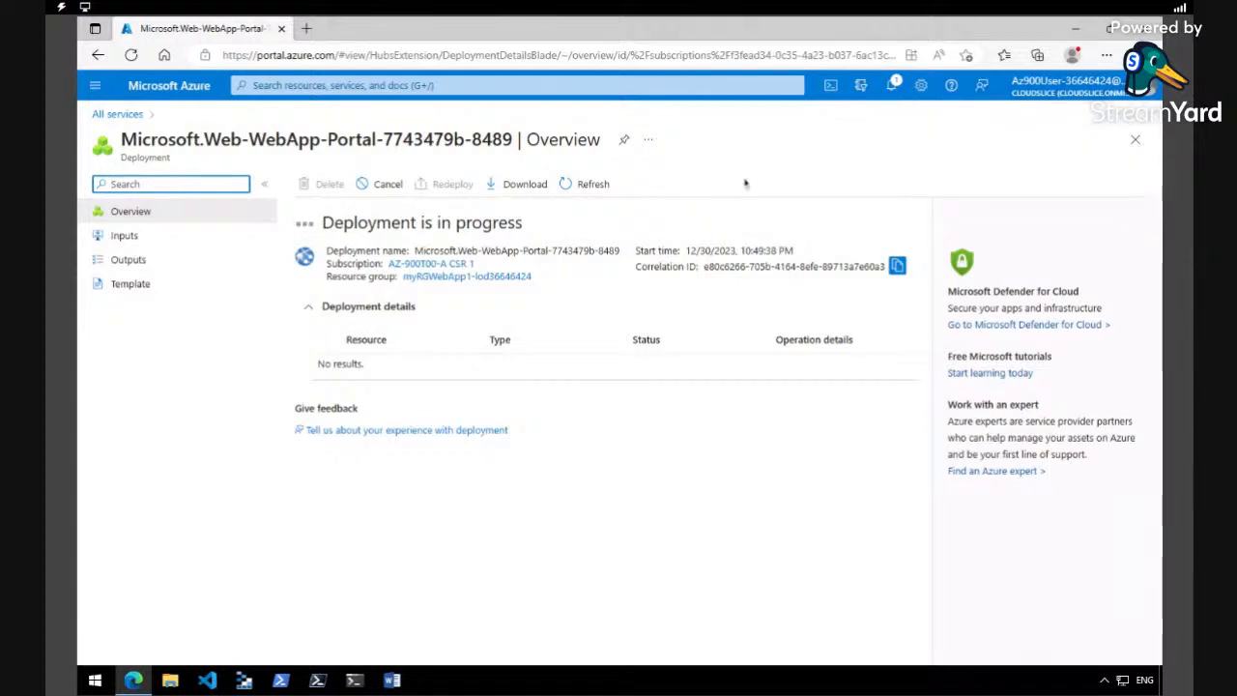
- Check the deployment notifications and go to the deployed web app resource
left_click(893, 87)
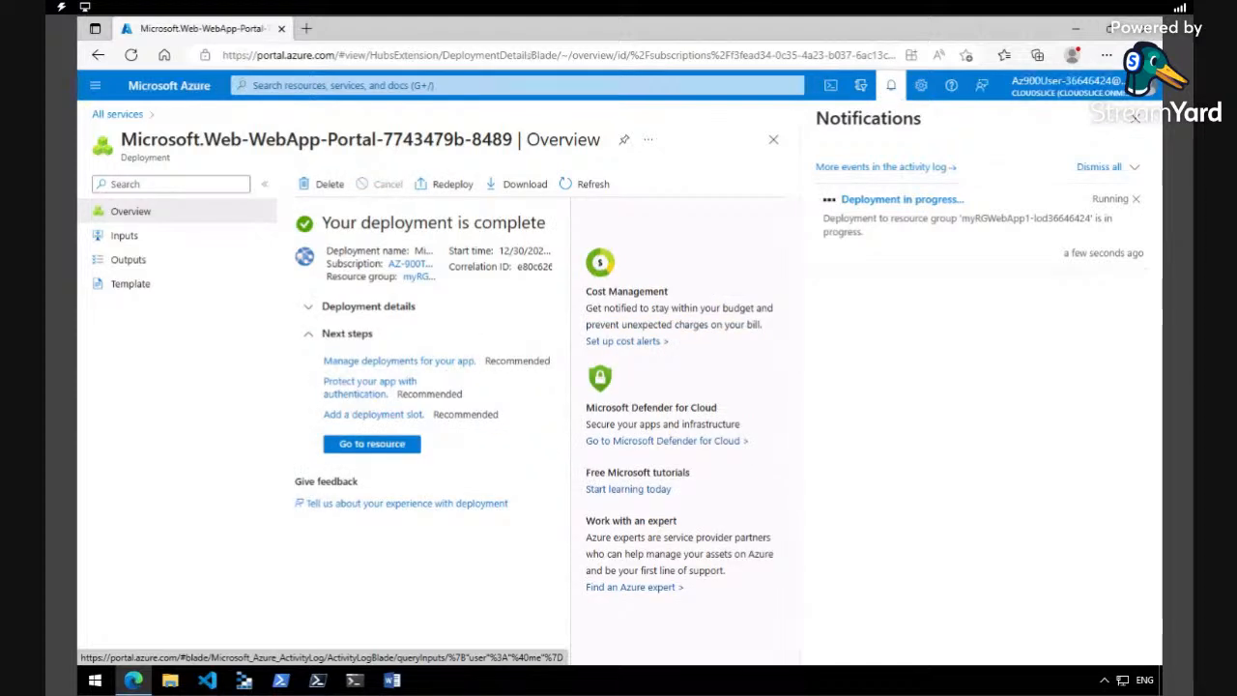
left_click(891, 85)
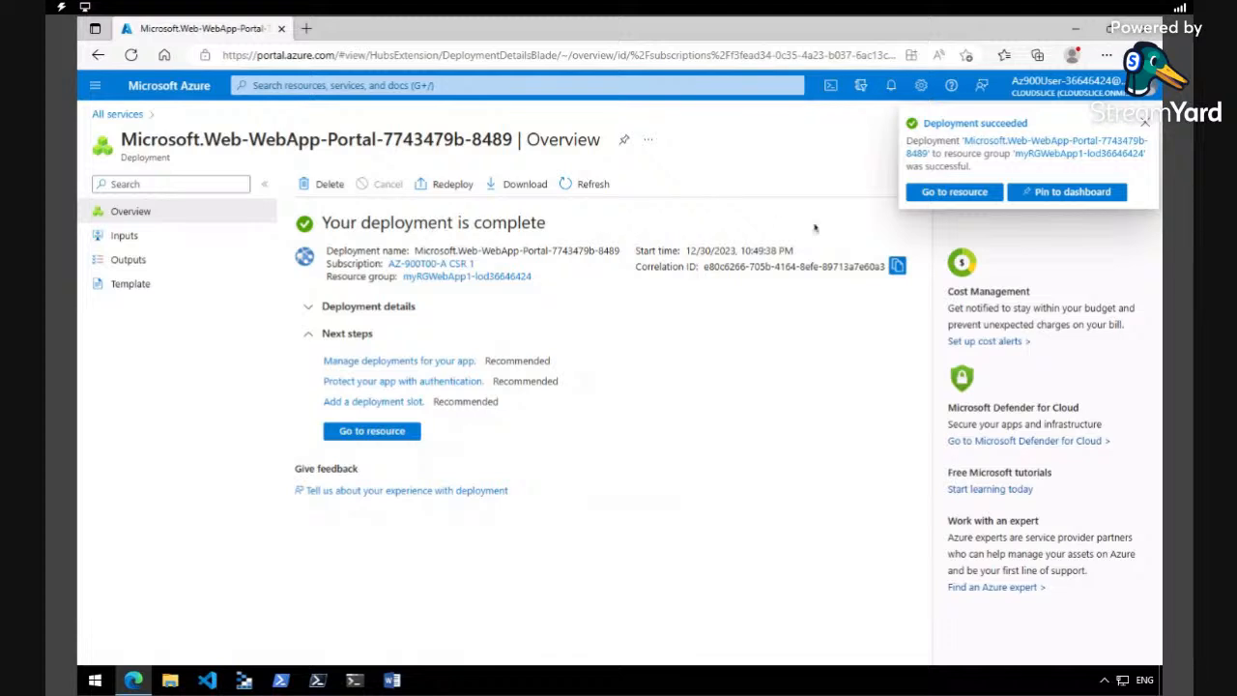
left_click(960, 196)
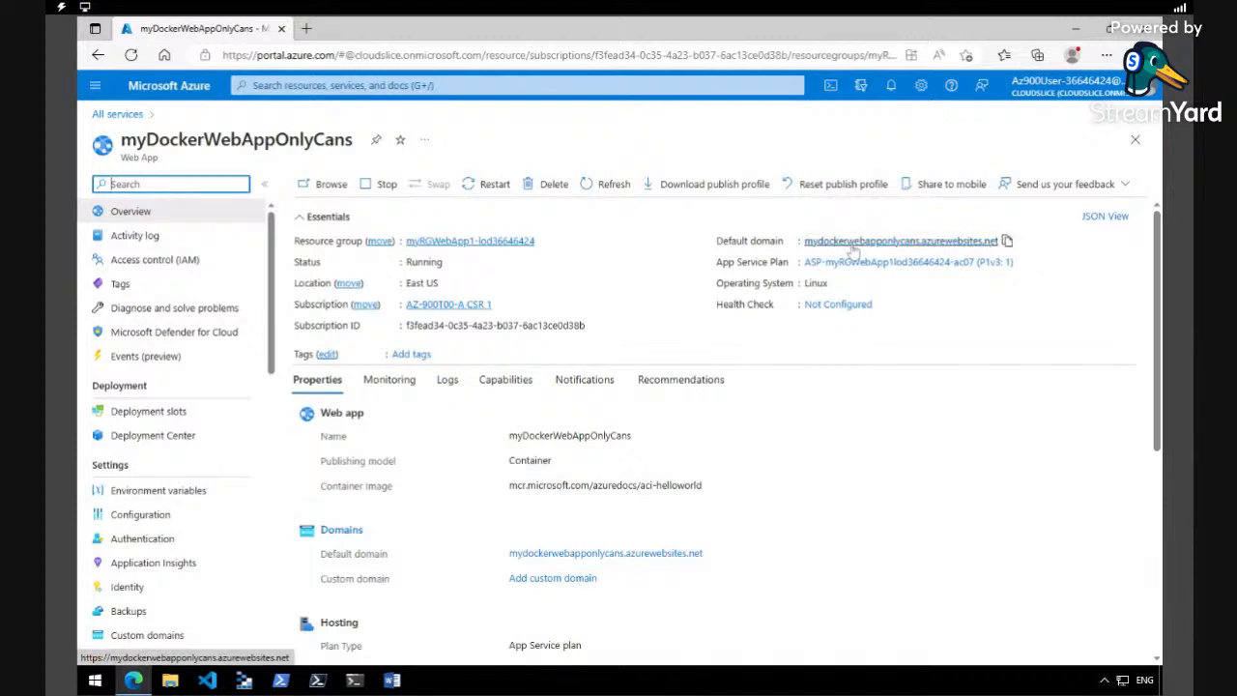
- Copy the web app's default domain and open it in a new browser tab
left_click(1006, 241)
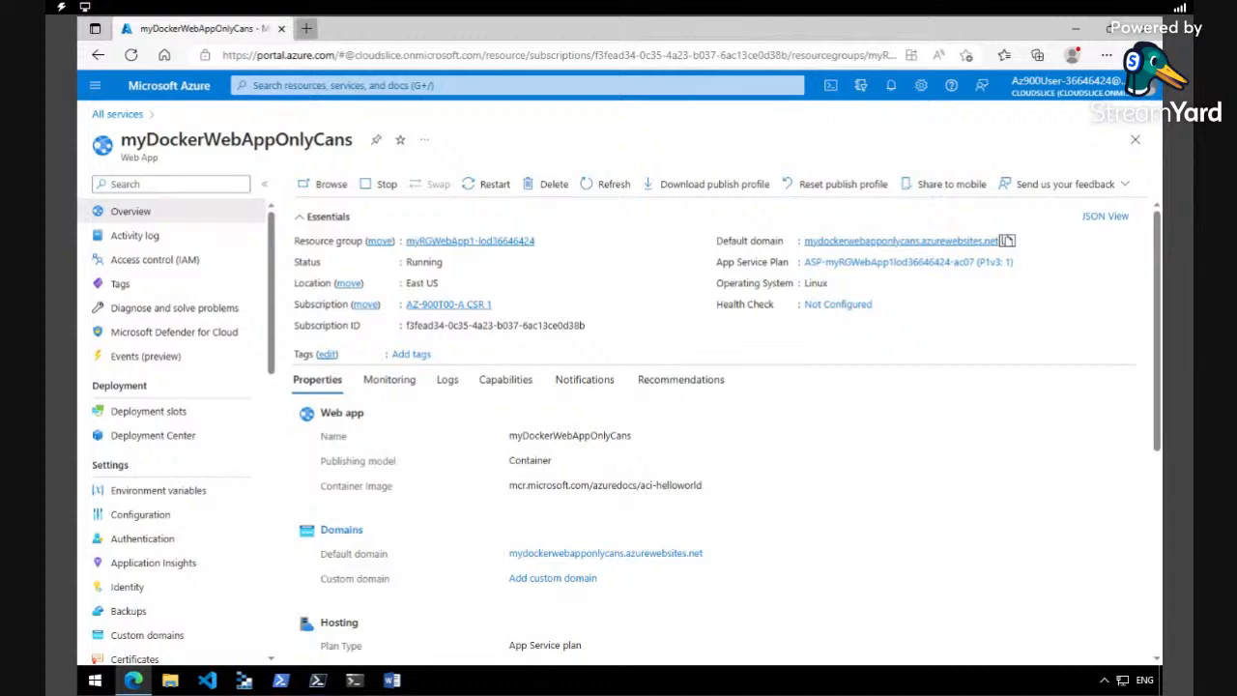
left_click(305, 28)
right_click(354, 56)
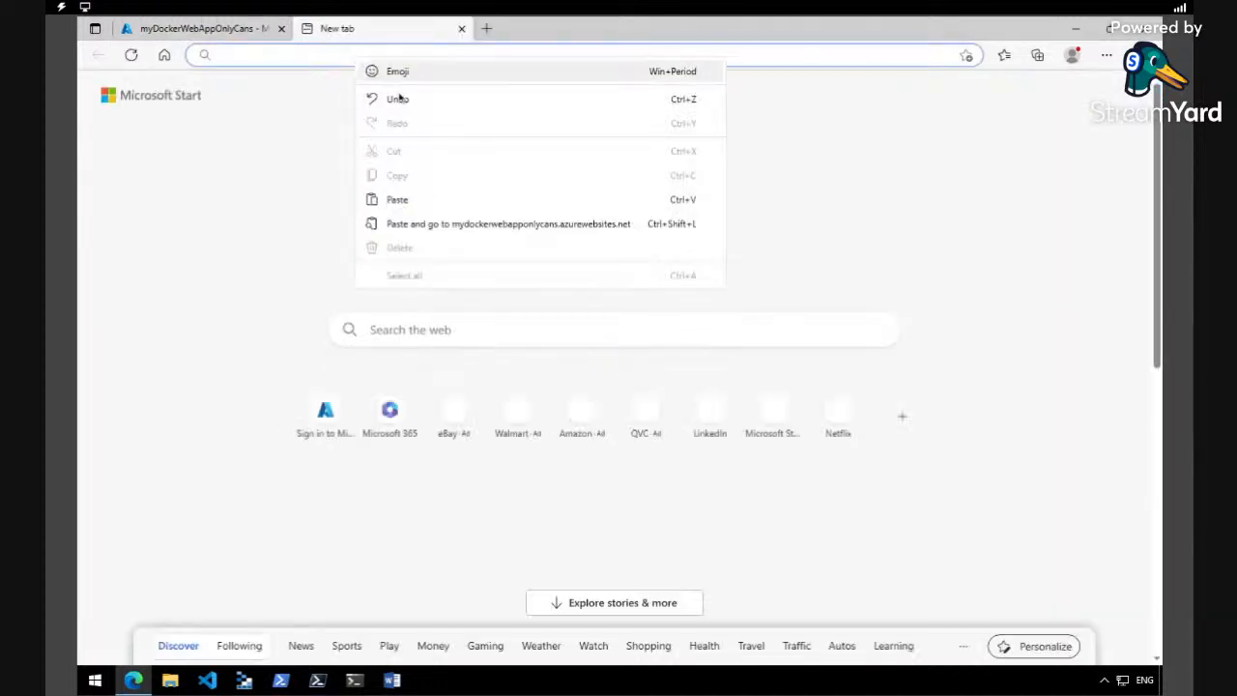
left_click(450, 199)
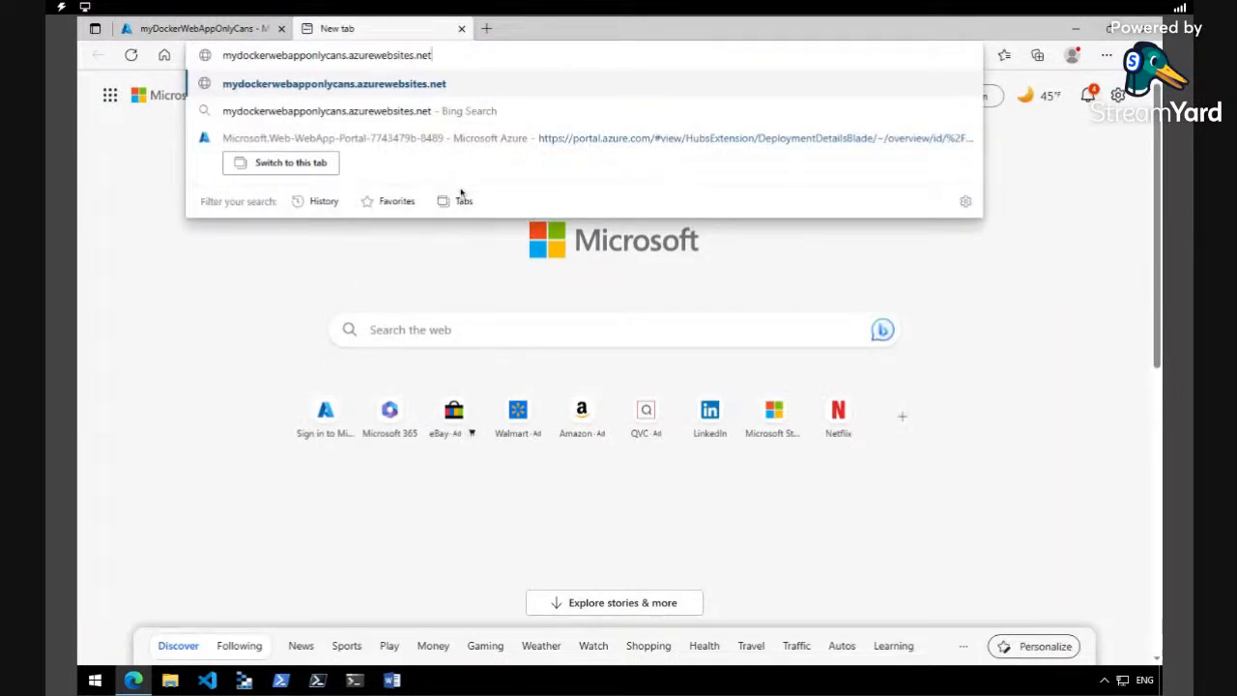
key("Return")
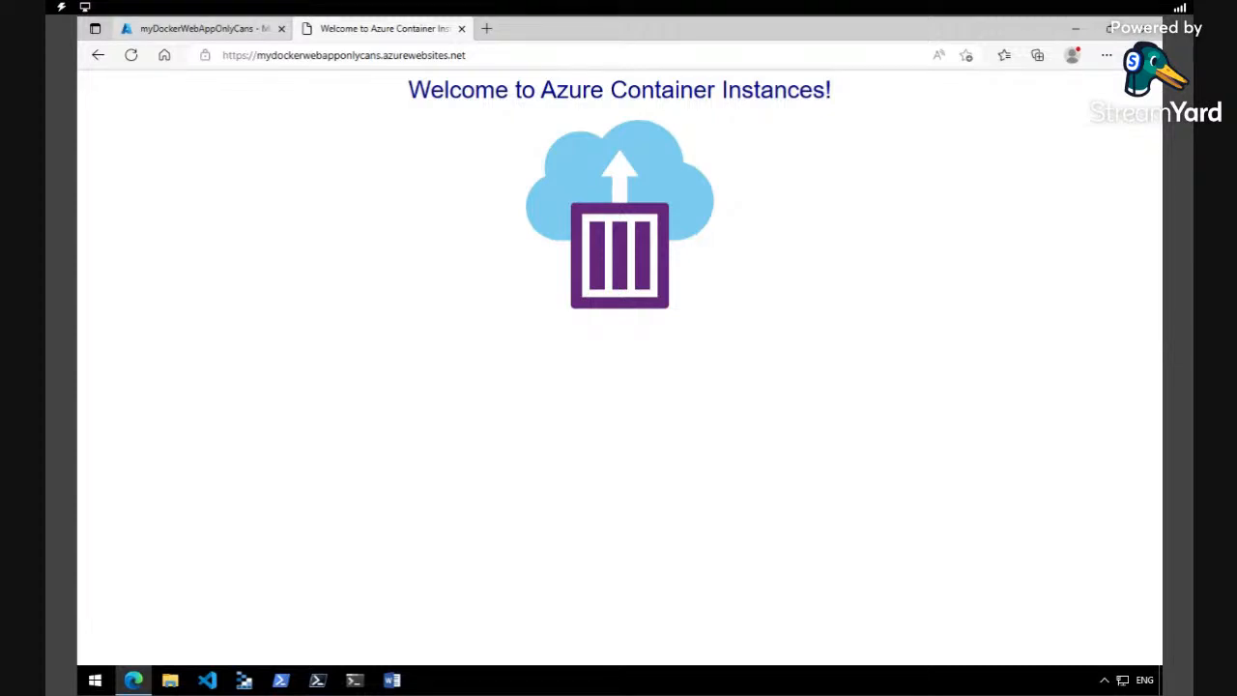
- Return to the web app's overview in the Azure portal and examine its Monitoring charts for key metrics
left_click(198, 28)
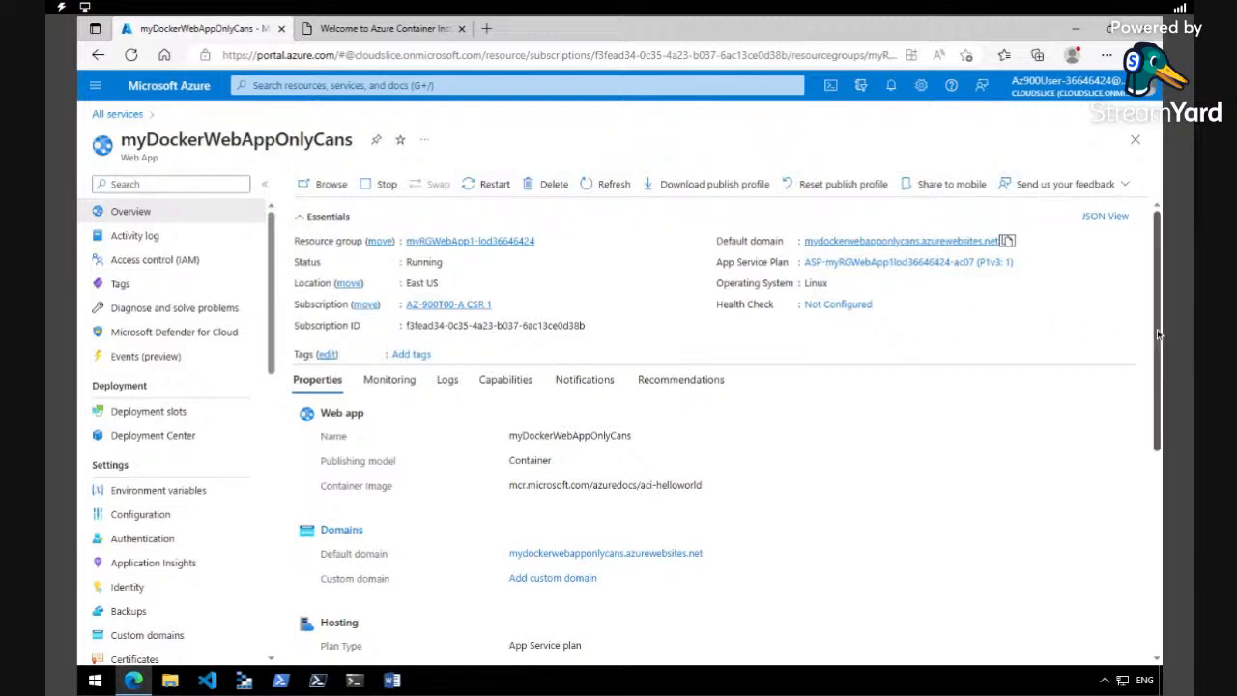
scroll(1158, 336, "down", 1)
scroll(1158, 335, "down", 1)
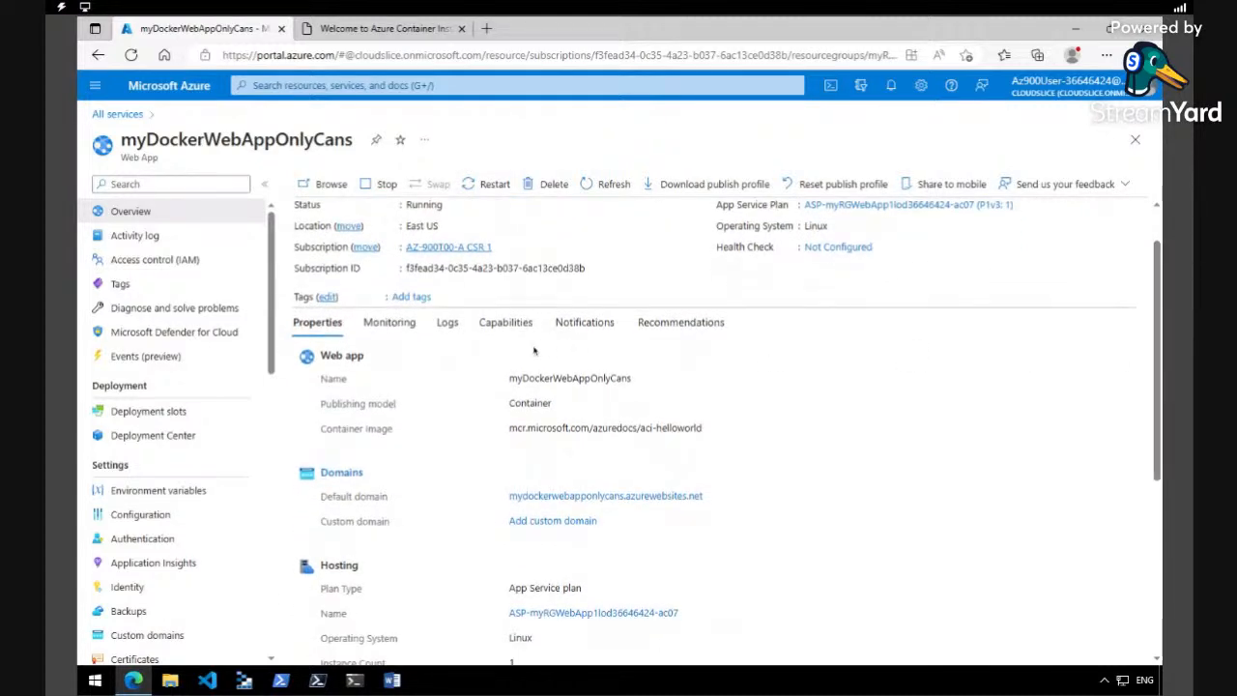
left_click(389, 322)
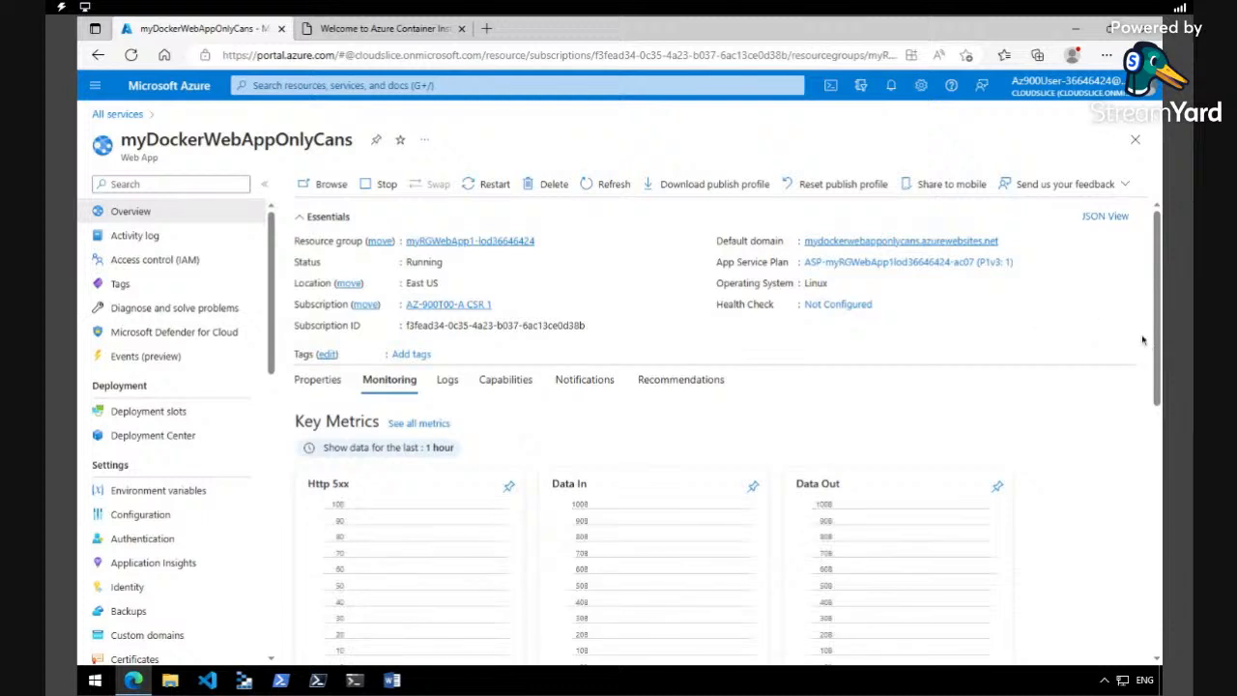
left_click_drag(1157, 354, 1157, 451)
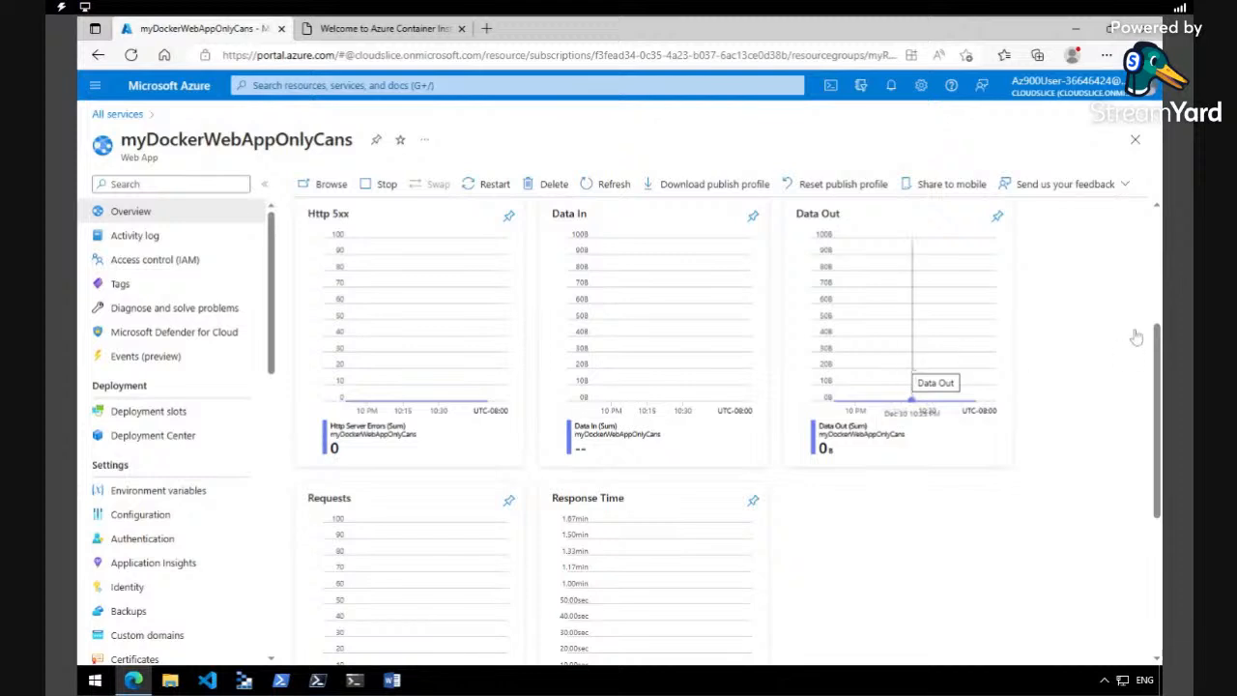
left_click(410, 31)
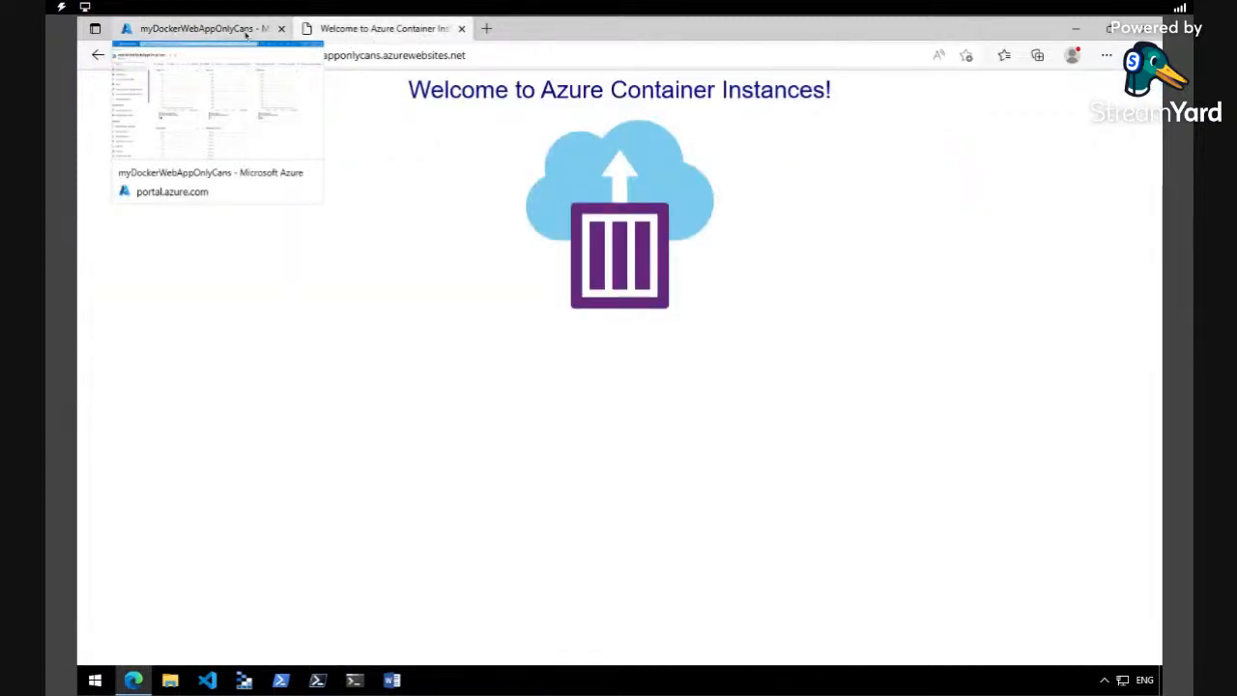
left_click(246, 31)
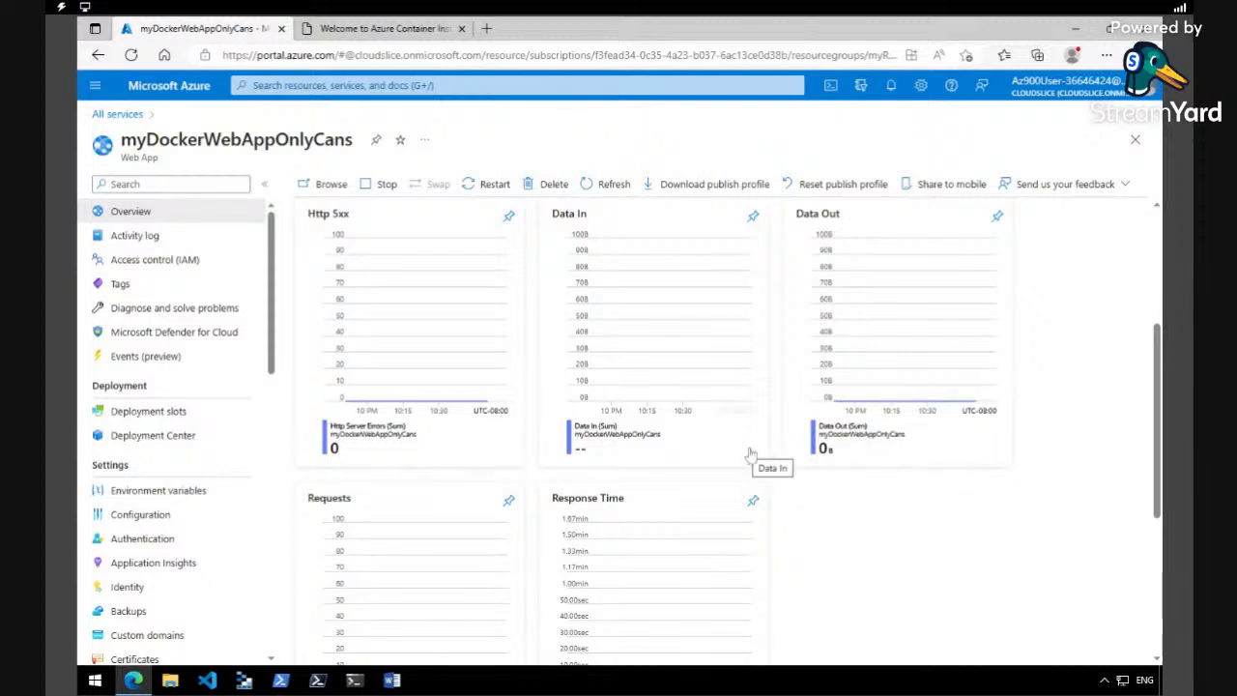
- Load the copied default domain in four additional browser tabs to send more requests to the web app
left_click(420, 31)
left_click(487, 28)
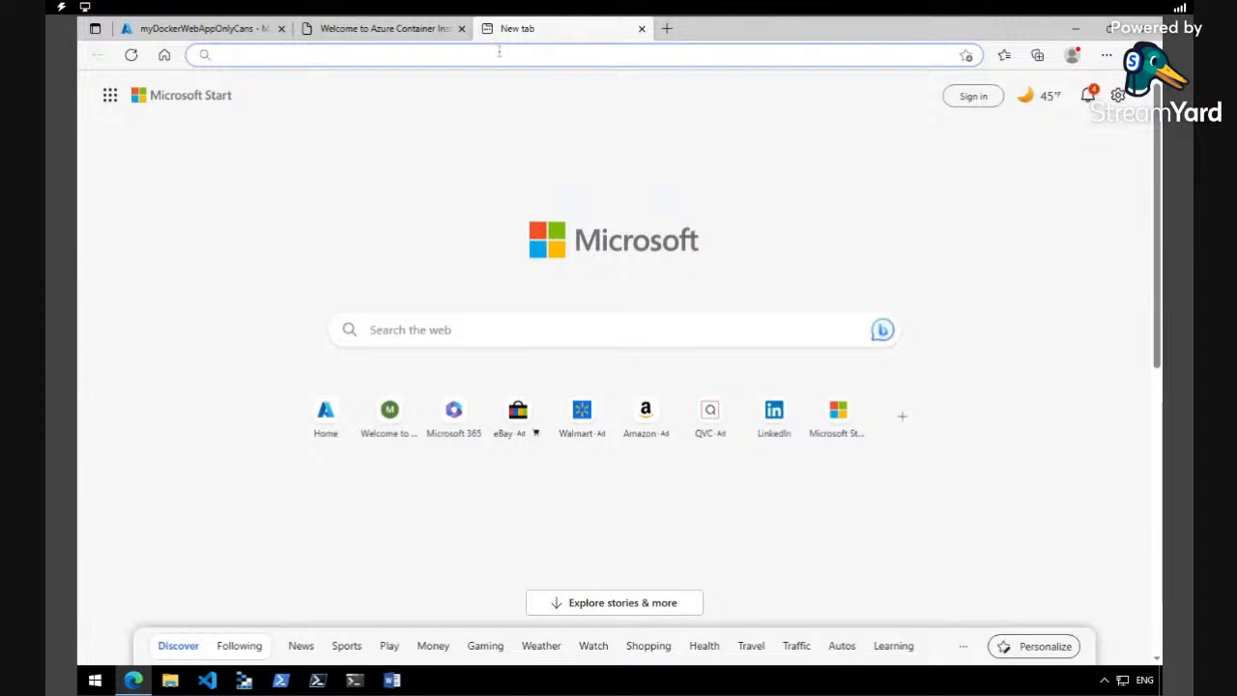
right_click(498, 51)
left_click(564, 195)
key("Return")
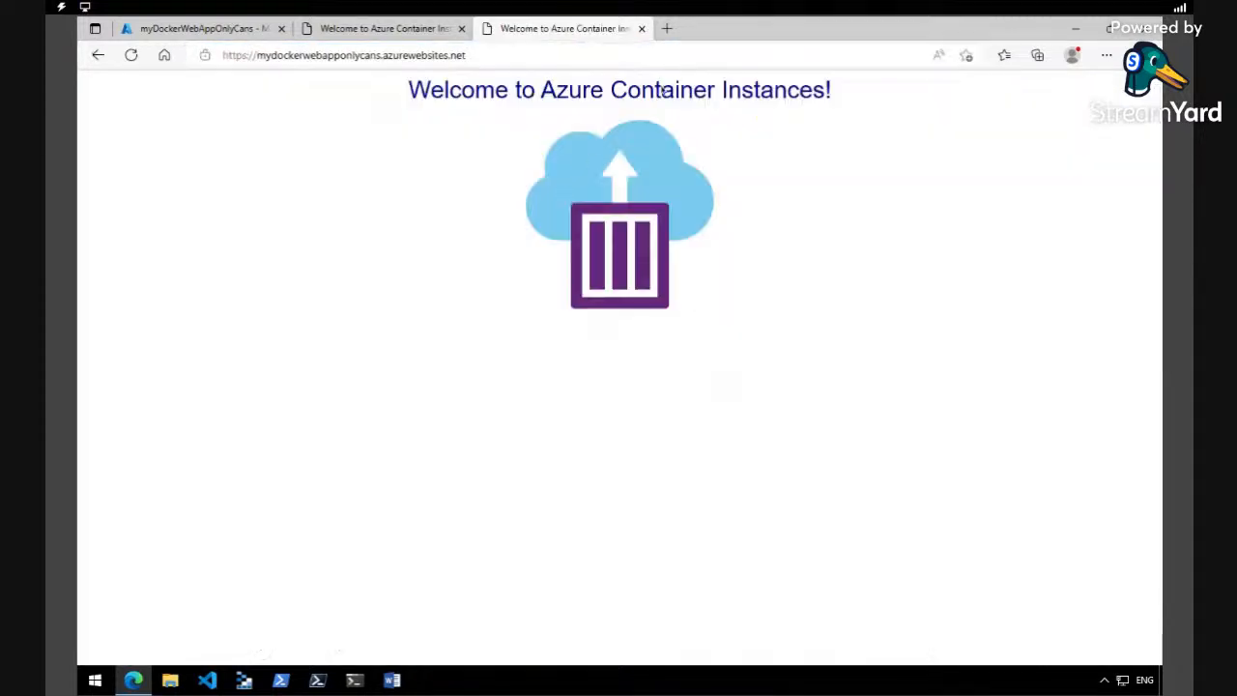
left_click(667, 28)
right_click(642, 55)
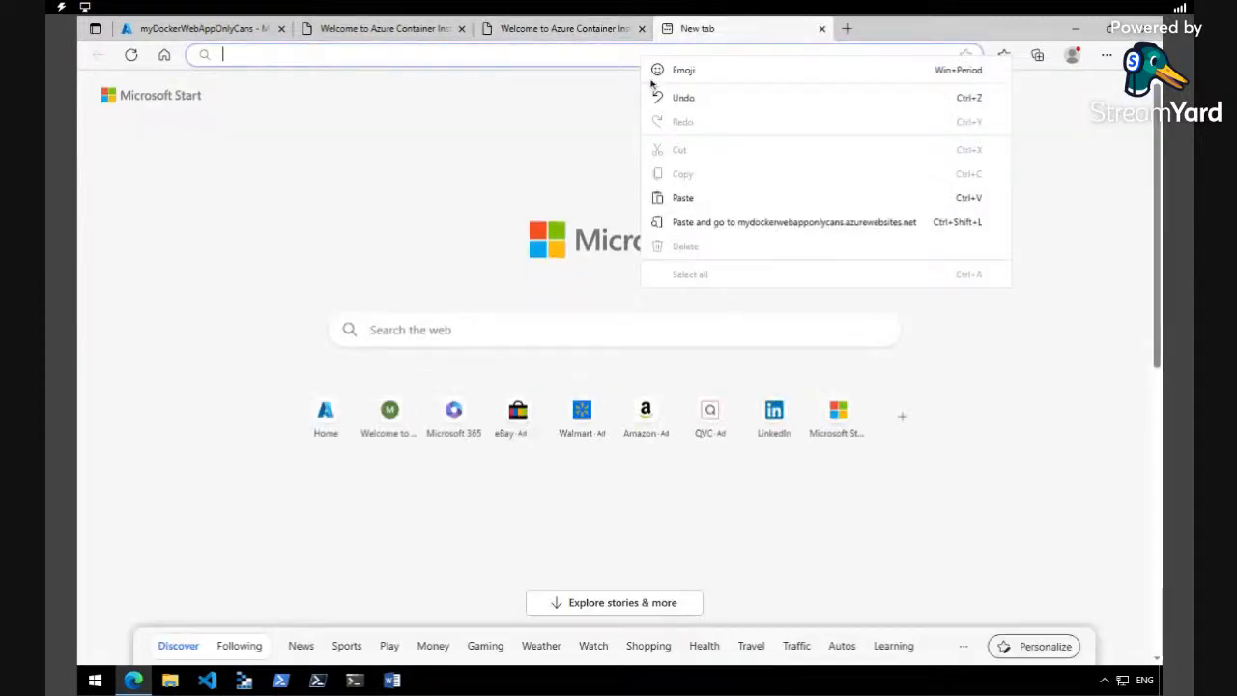
left_click(683, 197)
key("Return")
left_click(847, 28)
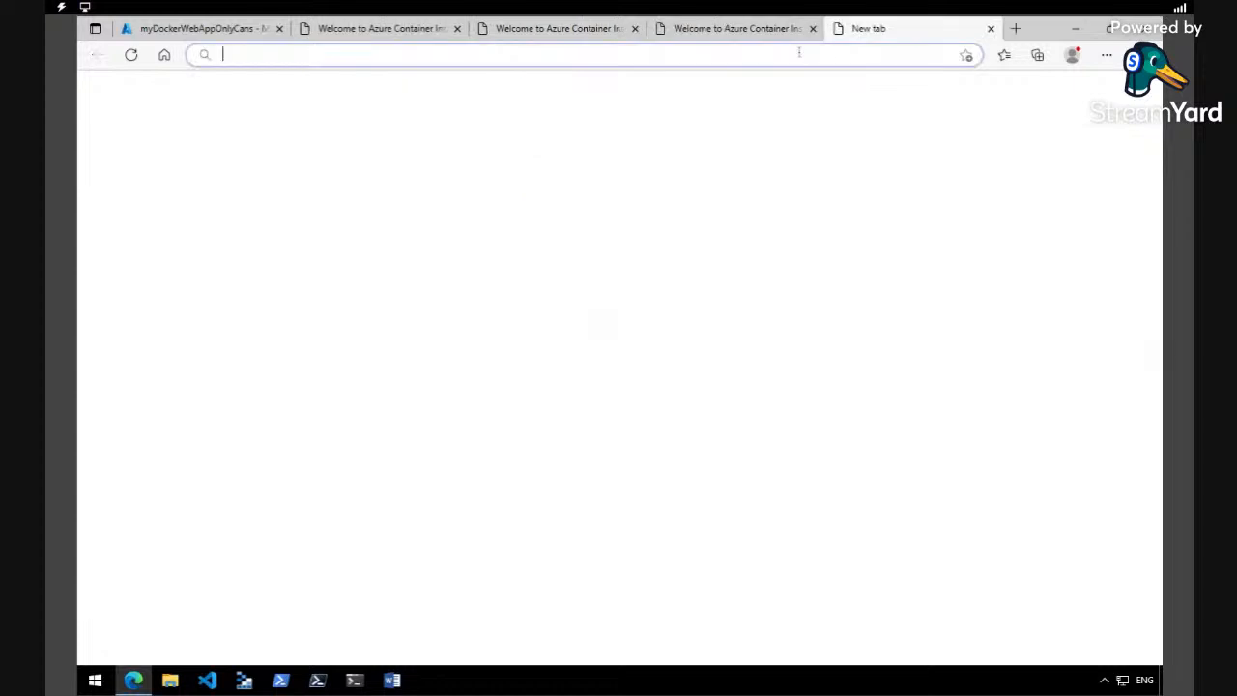
right_click(800, 55)
left_click(822, 196)
key("Return")
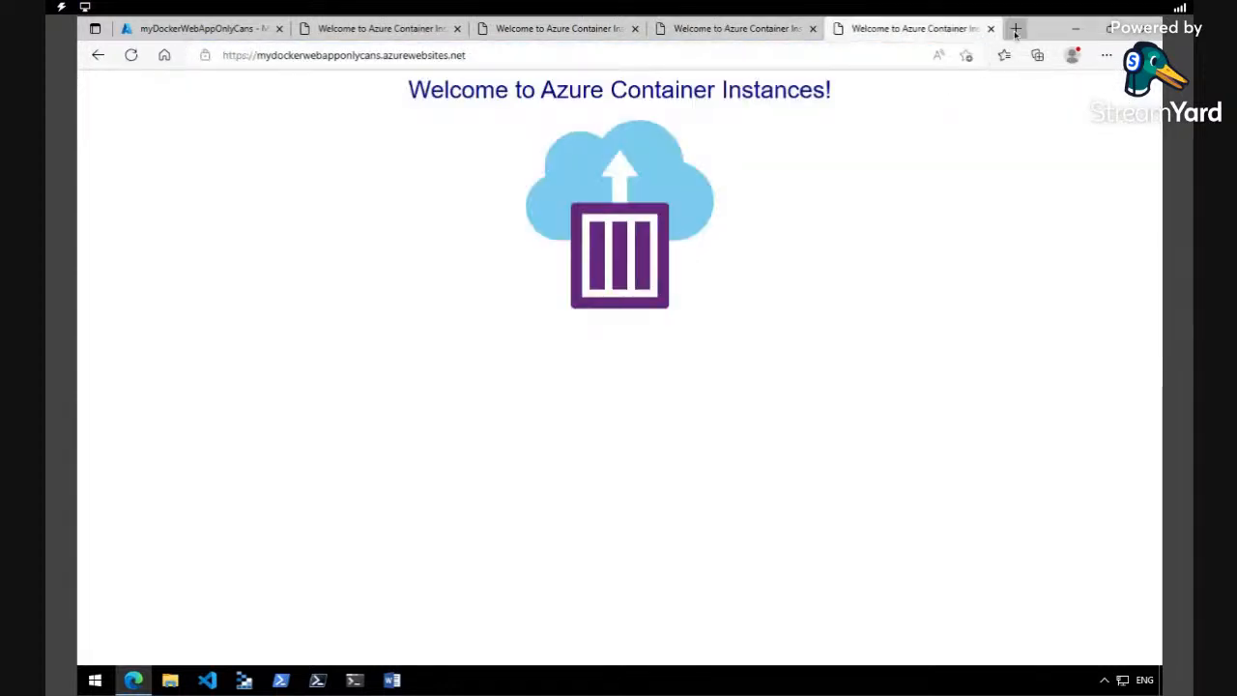
left_click(1015, 30)
right_click(731, 58)
left_click(780, 200)
key("Return")
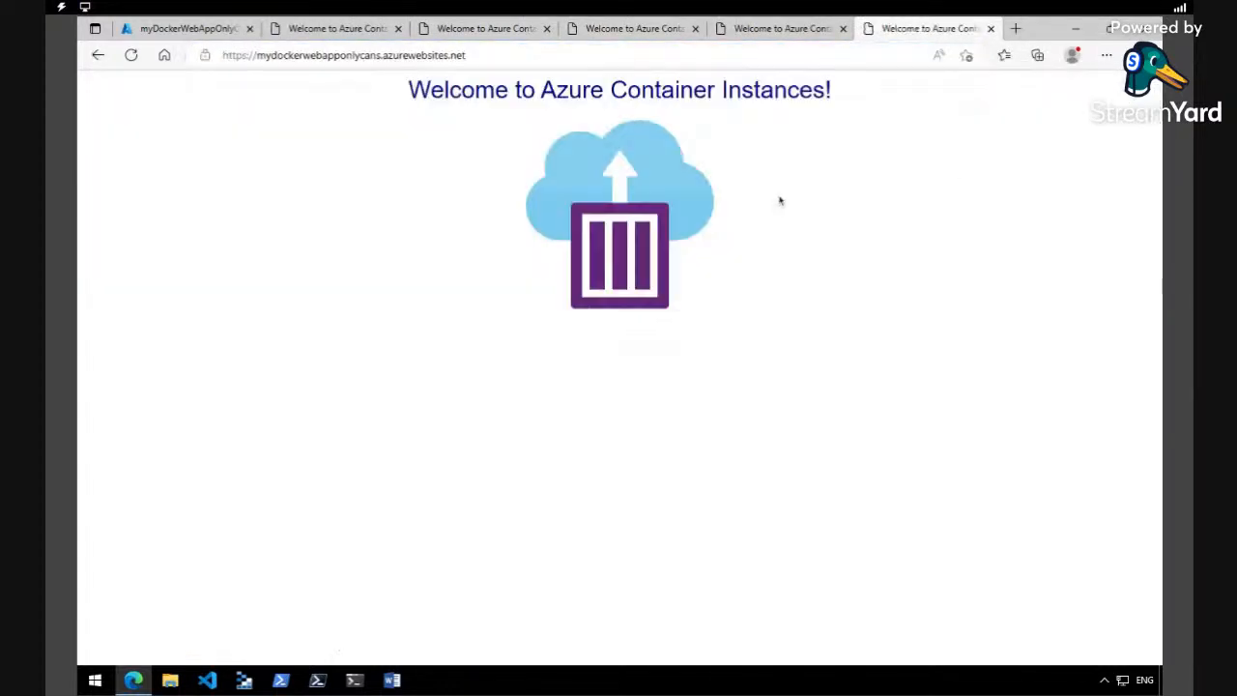
- Switch between the deployed site and the portal to check the web app's monitoring charts again
left_click(322, 31)
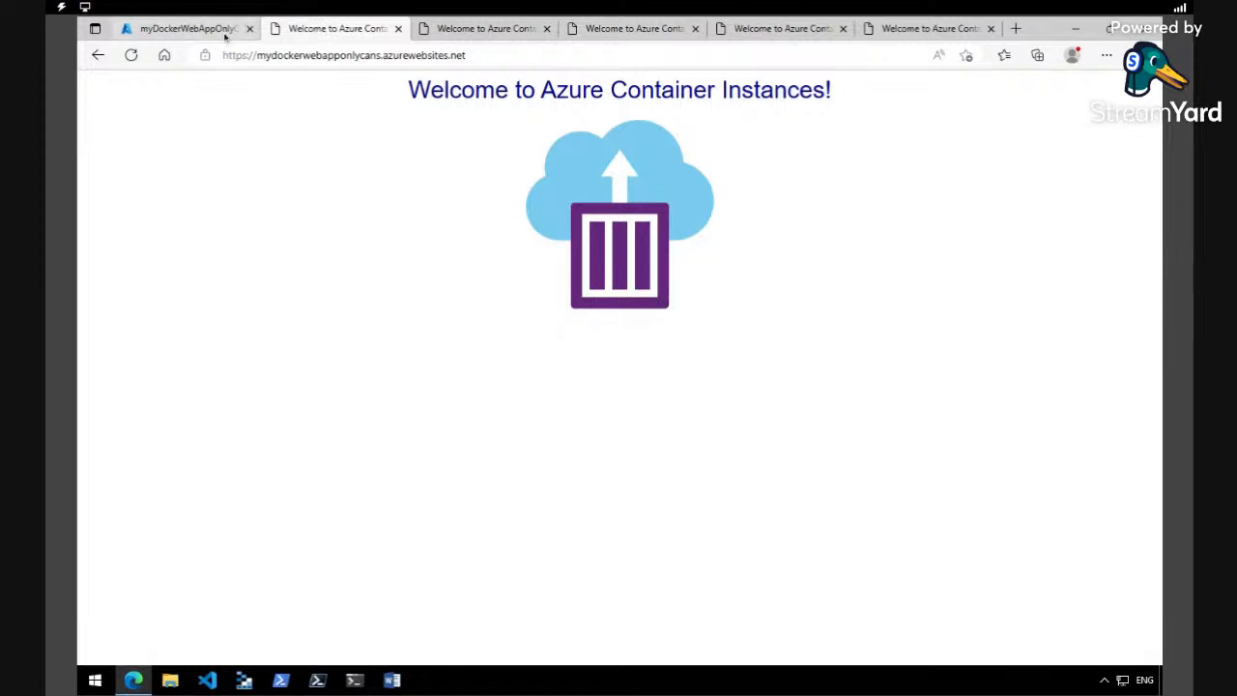
left_click(184, 29)
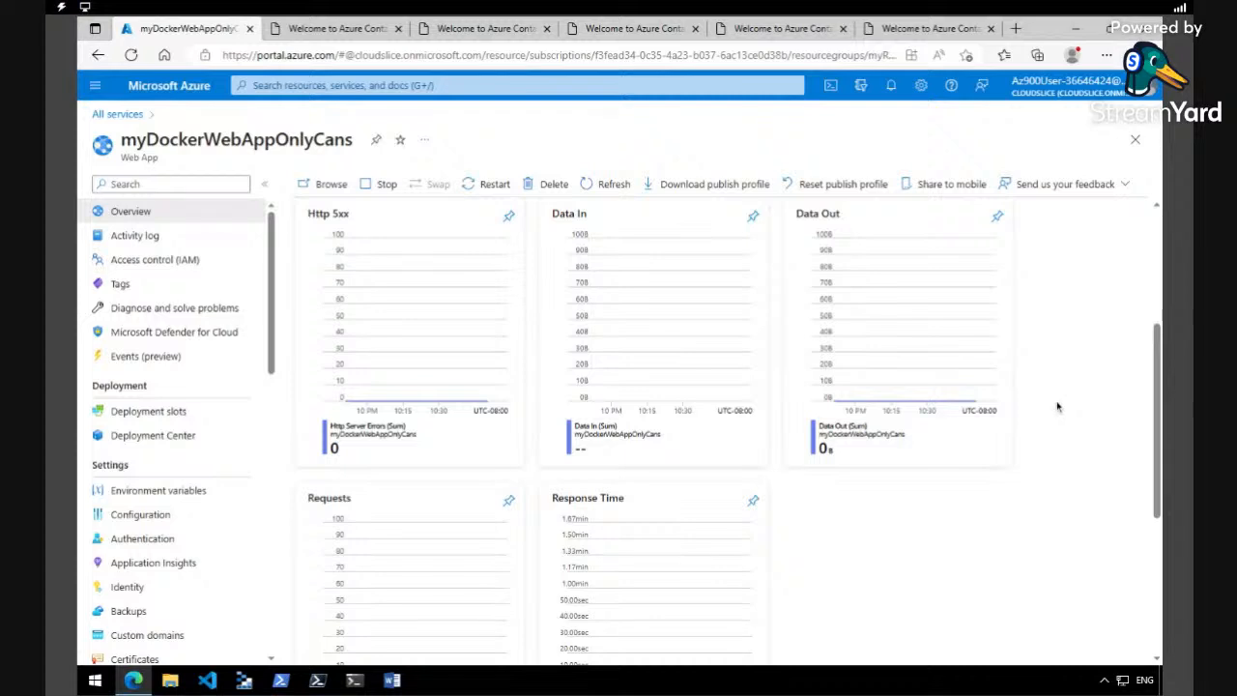
left_click(379, 34)
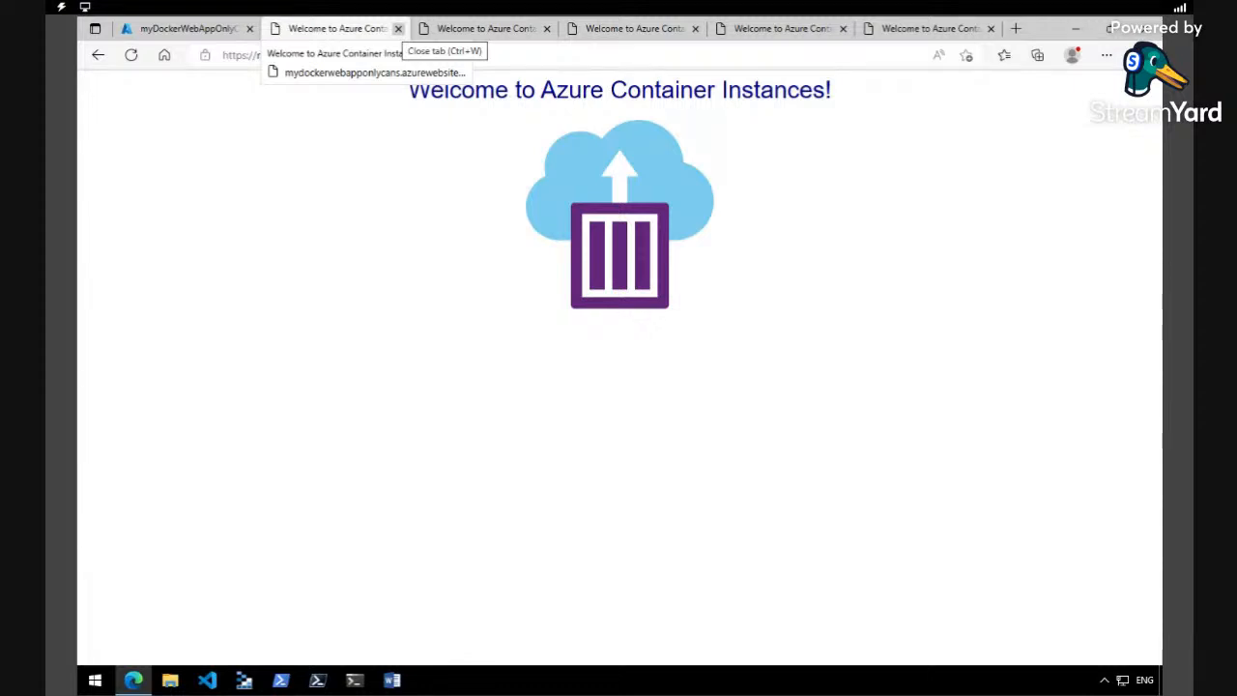
left_click(184, 28)
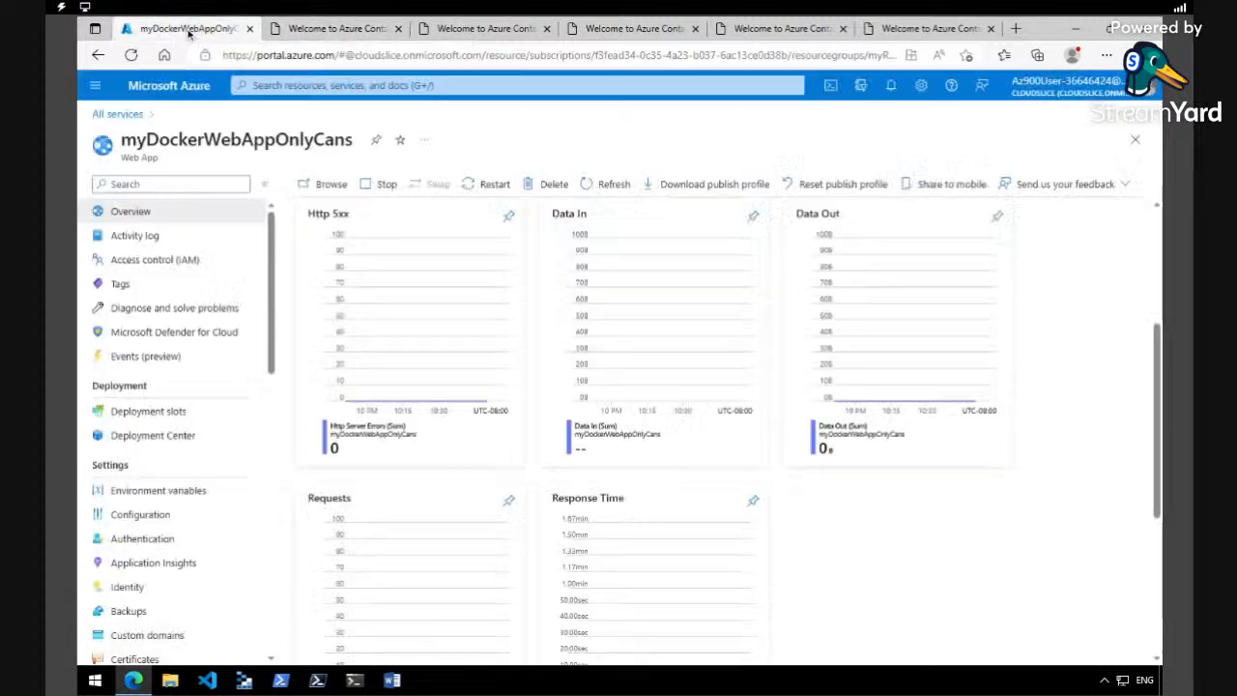
- Reload the Monitoring charts by switching to the web app's properties and back, and examine the data, requests and response time metrics
scroll(829, 259, "up", 3)
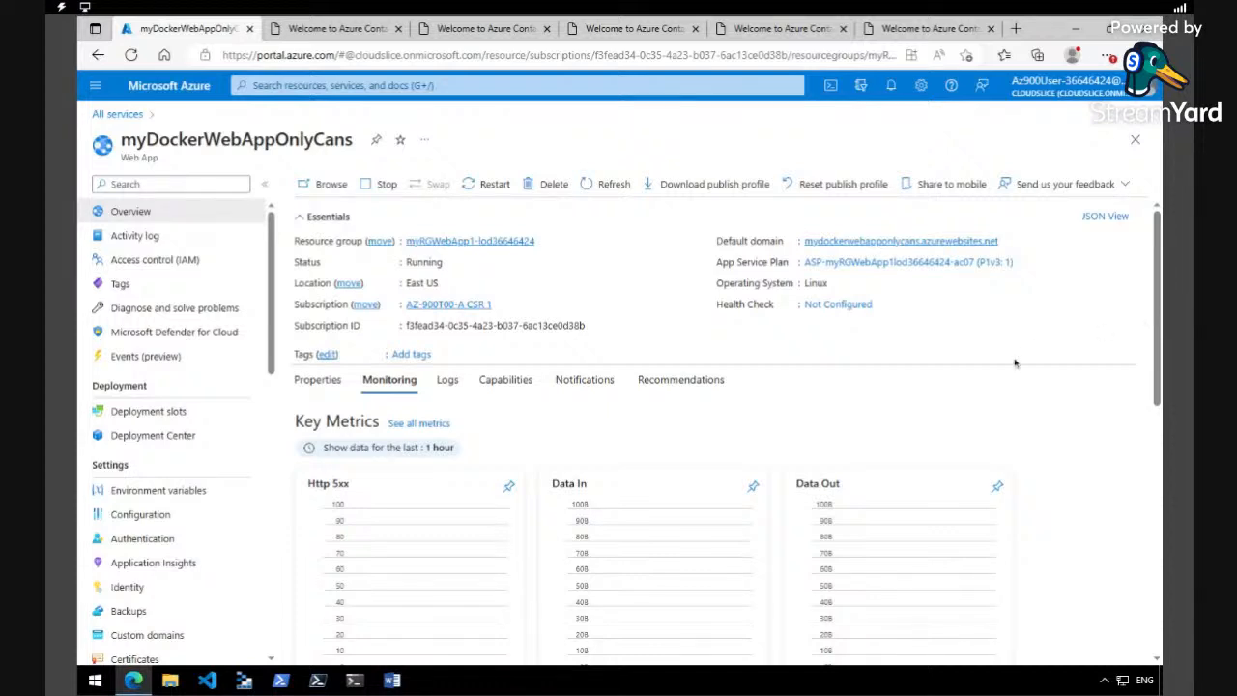
left_click(326, 384)
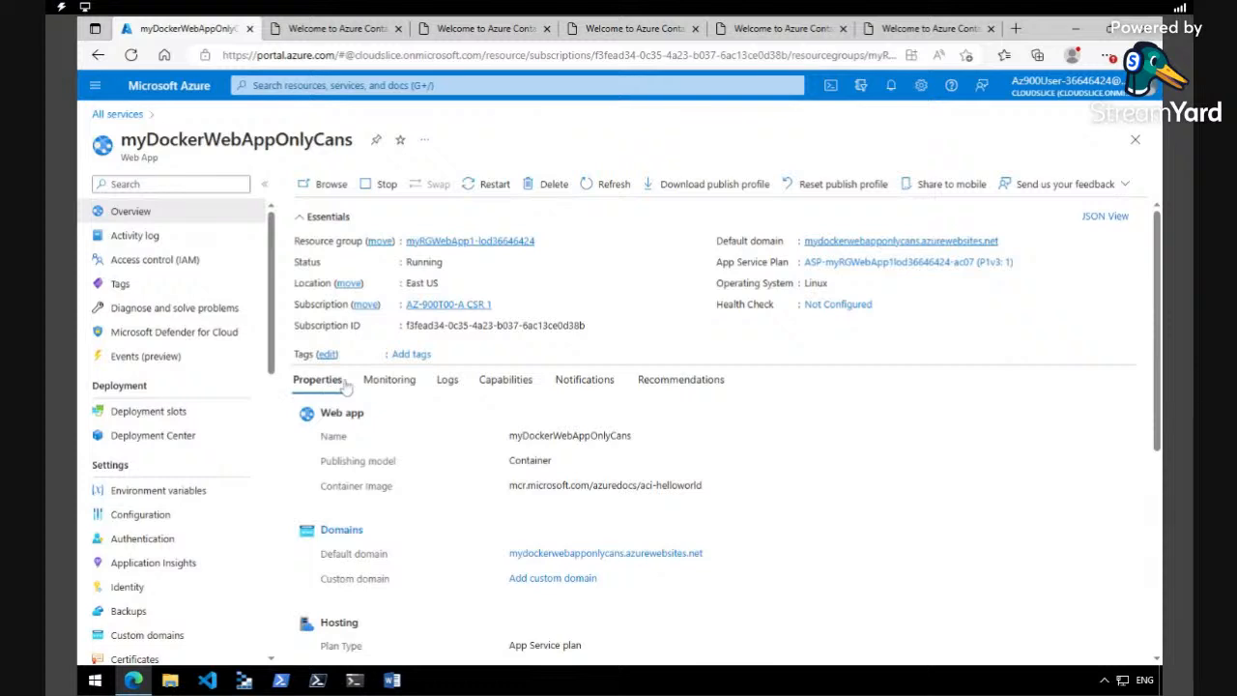
left_click(388, 381)
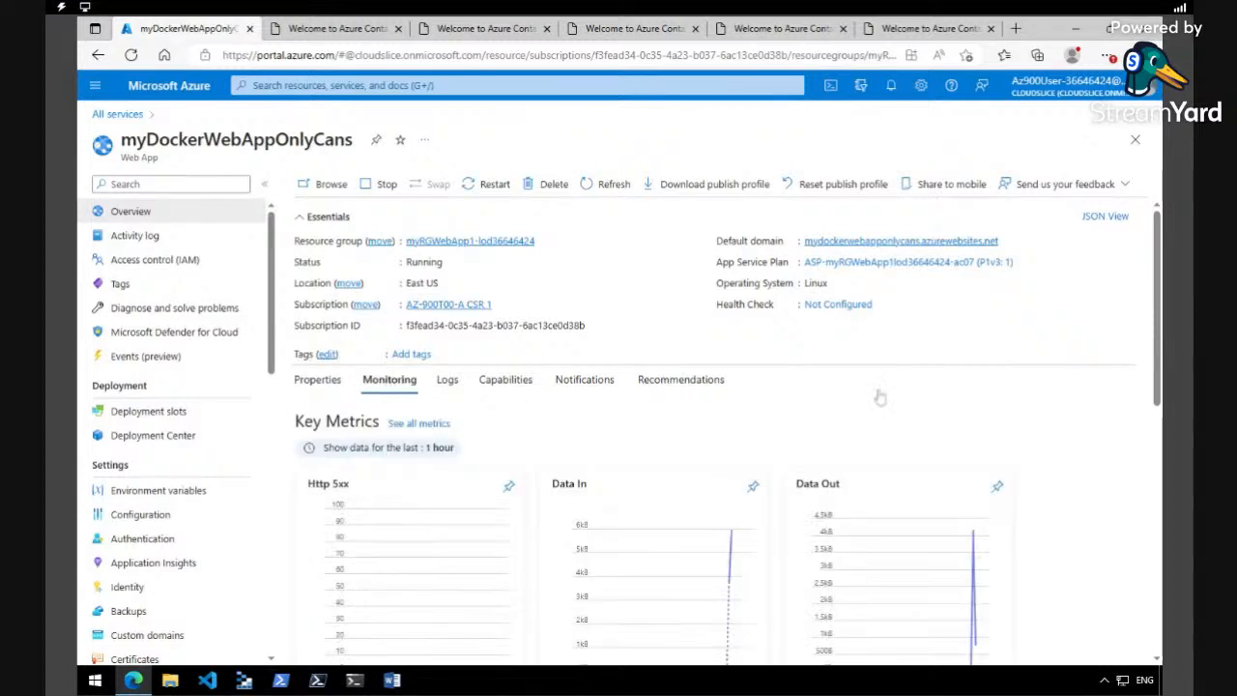
scroll(1158, 394, "down", 3)
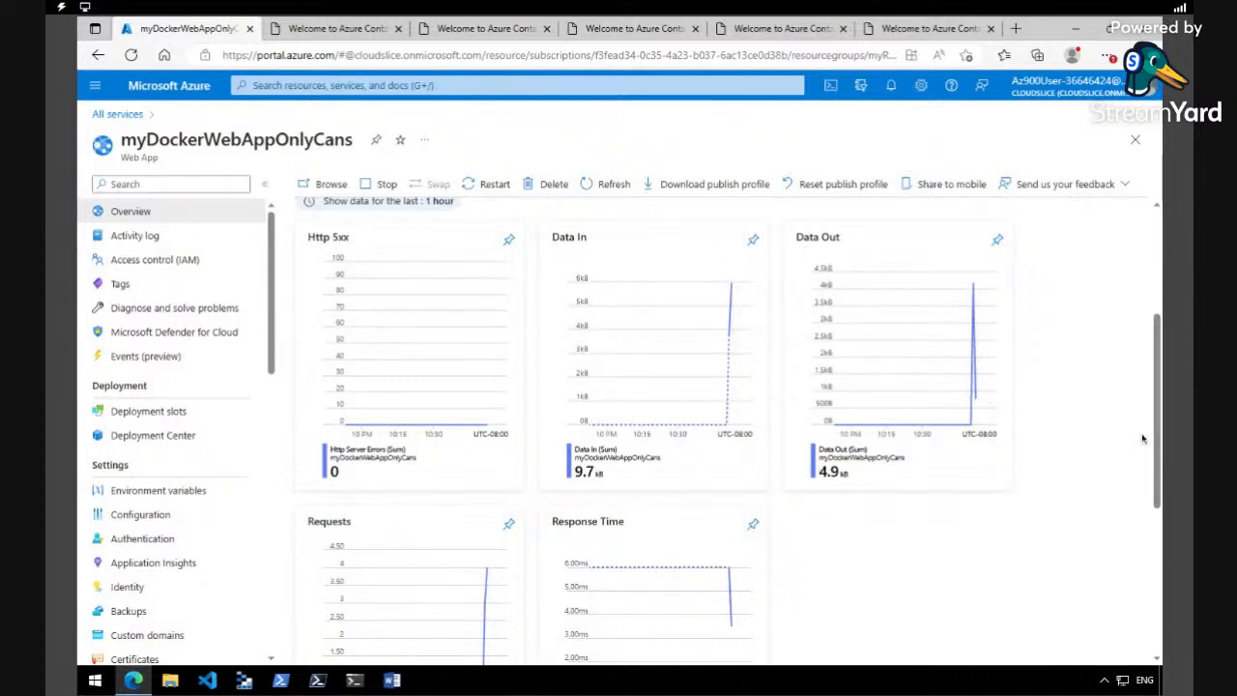
scroll(1156, 448, "down", 1)
scroll(1156, 448, "down", 2)
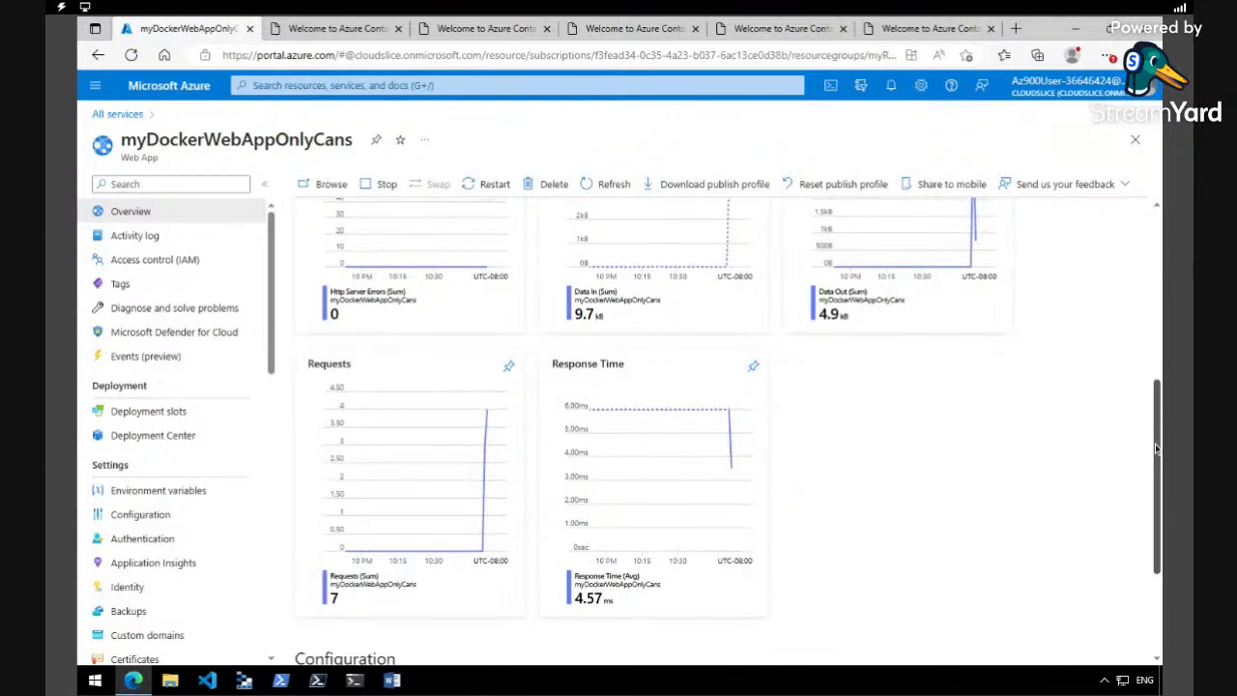
scroll(728, 433, "up", 2)
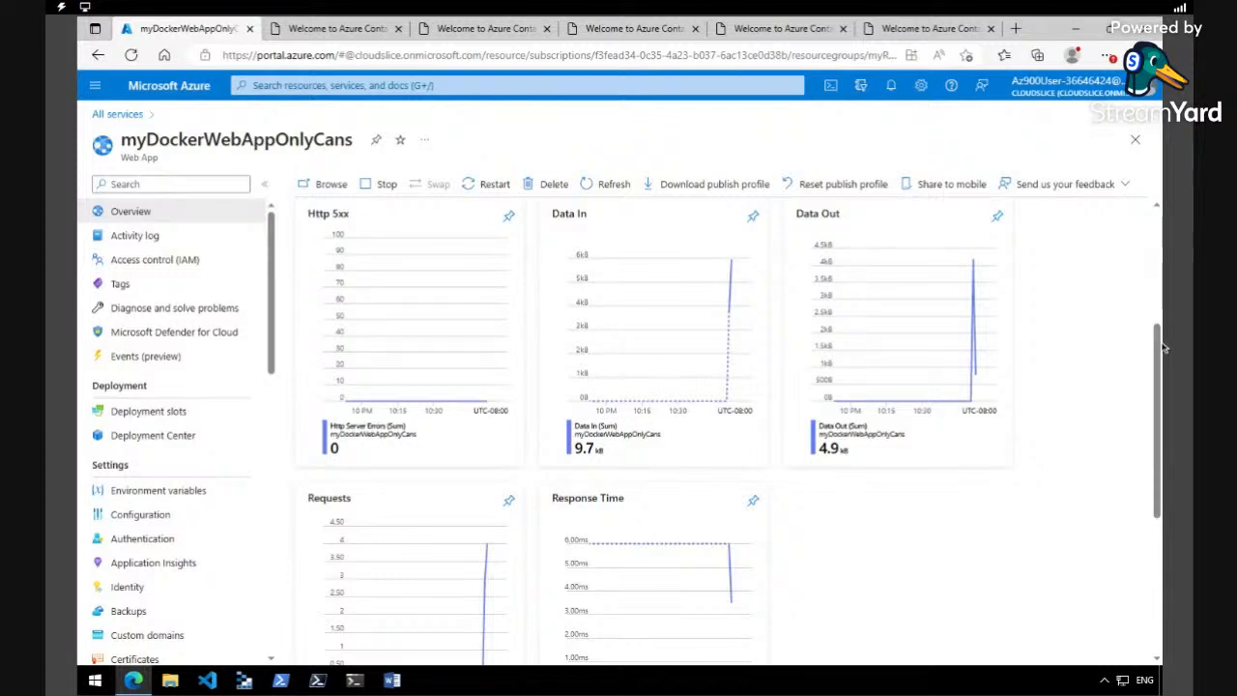
scroll(1157, 347, "up", 1)
scroll(1157, 348, "up", 3)
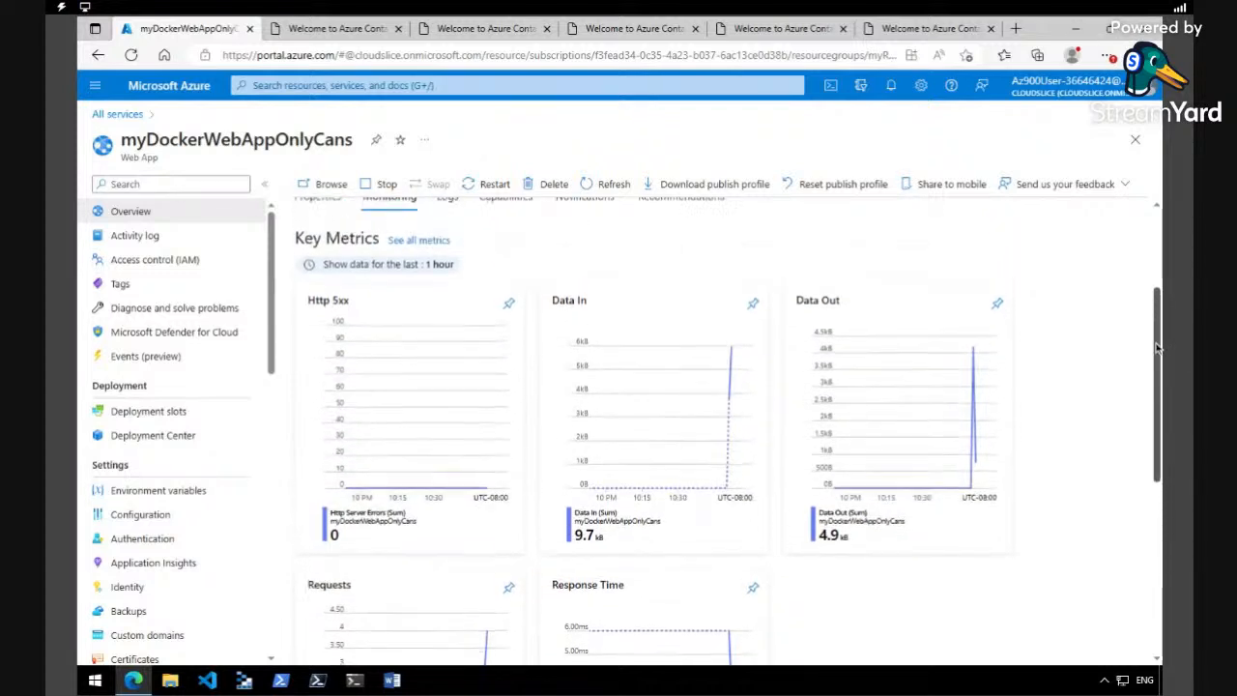
scroll(1157, 387, "down", 3)
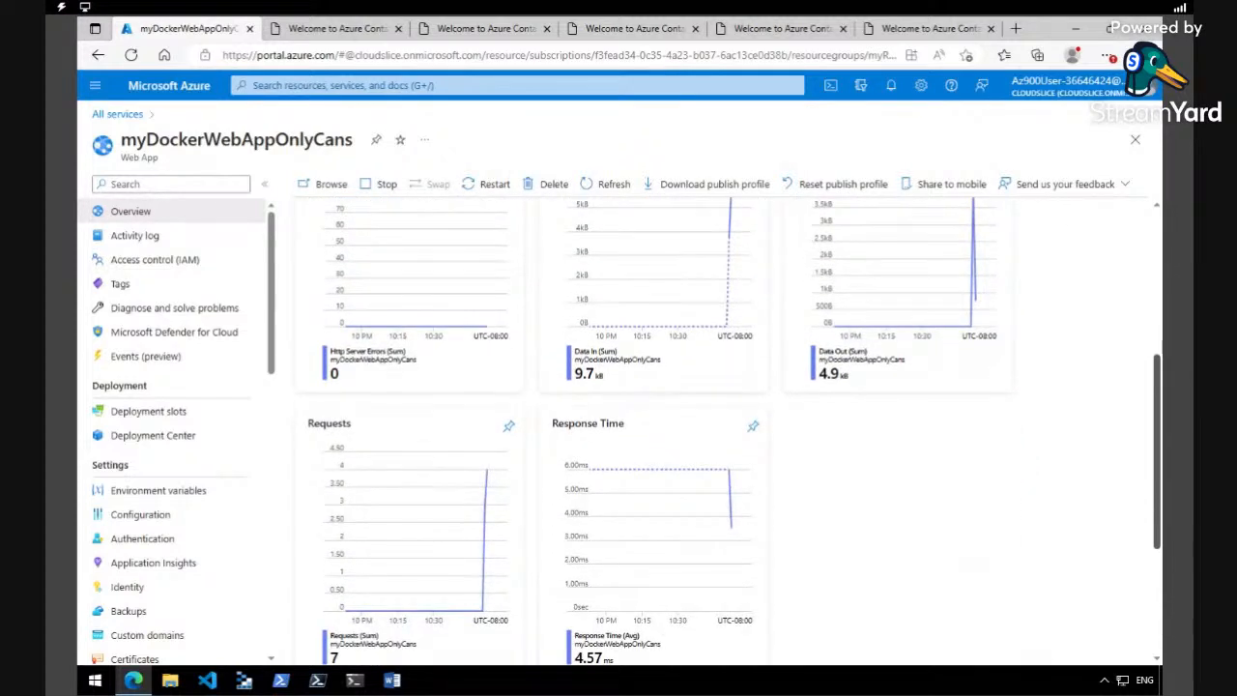
- Close all five browser tabs showing the deployed site, leaving only the Azure portal open
left_click(387, 29)
left_click(398, 29)
left_click(398, 29)
left_click(398, 29)
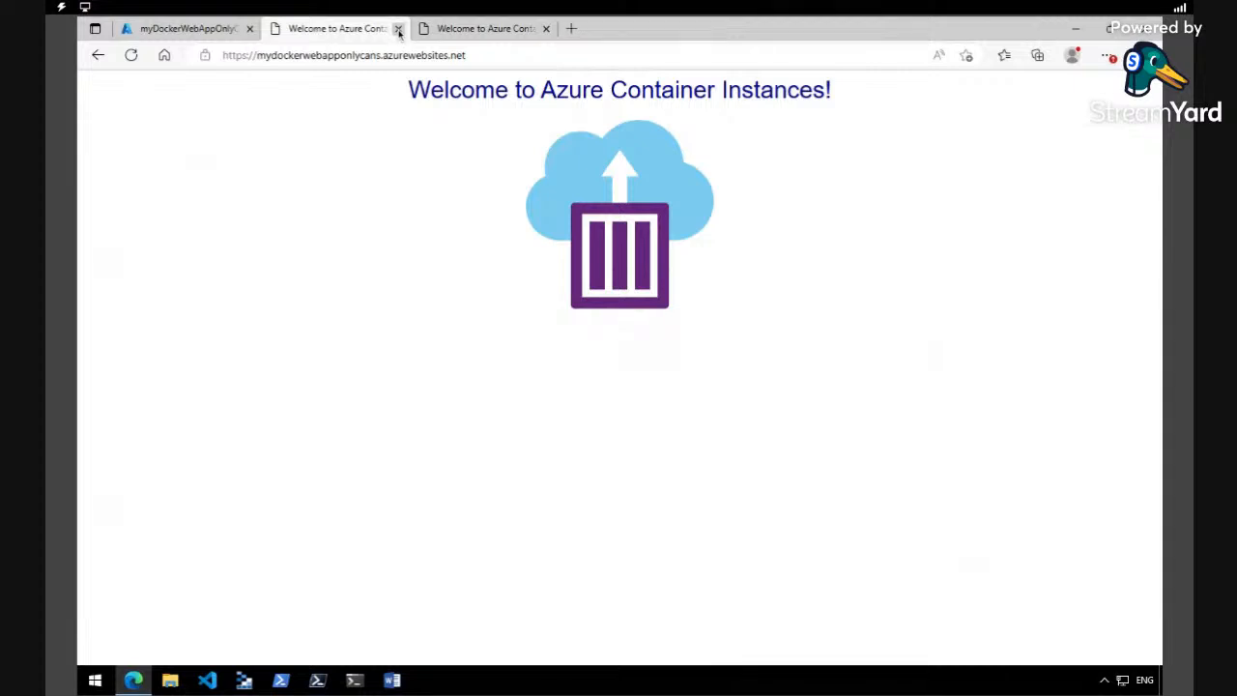
left_click(398, 29)
left_click(398, 29)
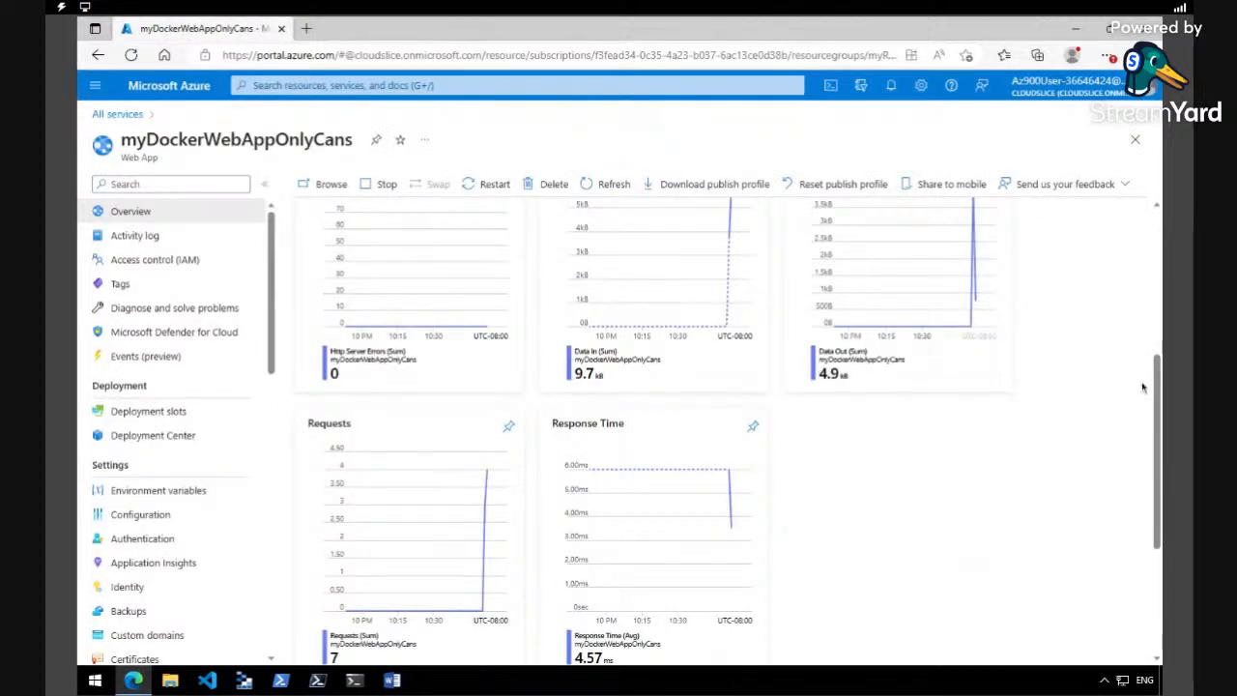
- Go to the portal's home page and open the myRGWebApp1 resource group from the resource groups list, dismissing the view tip
scroll(1157, 396, "up", 5)
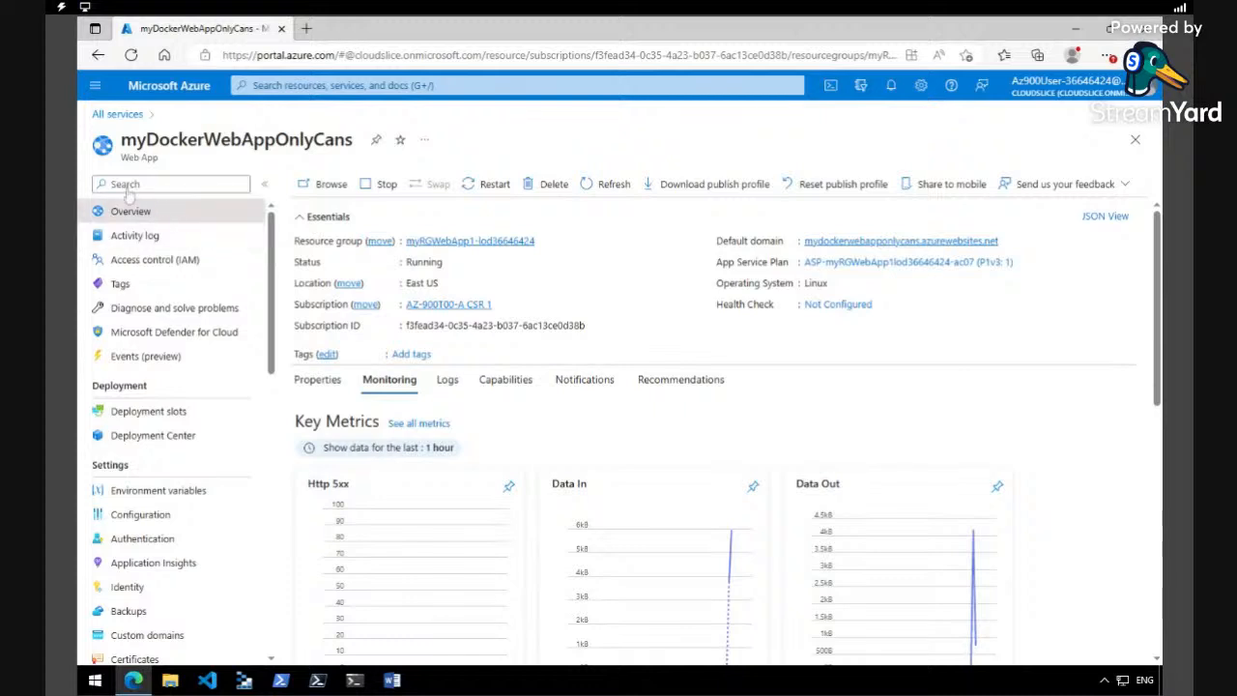
left_click(94, 85)
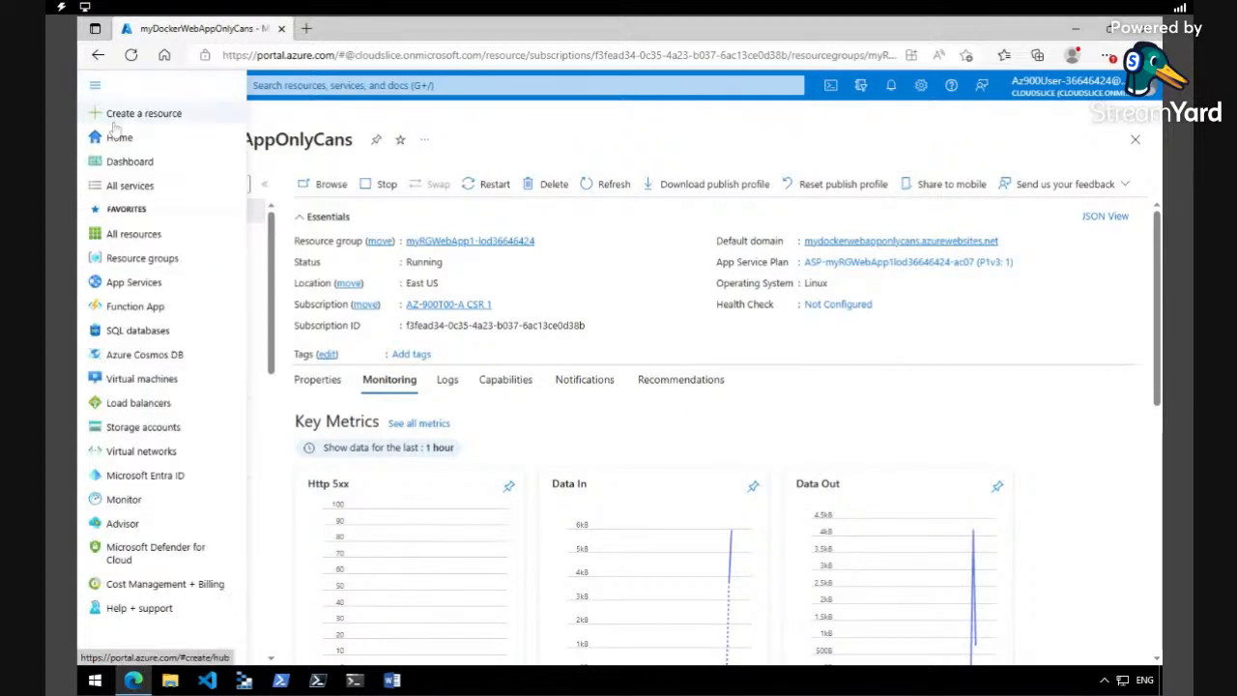
left_click(119, 140)
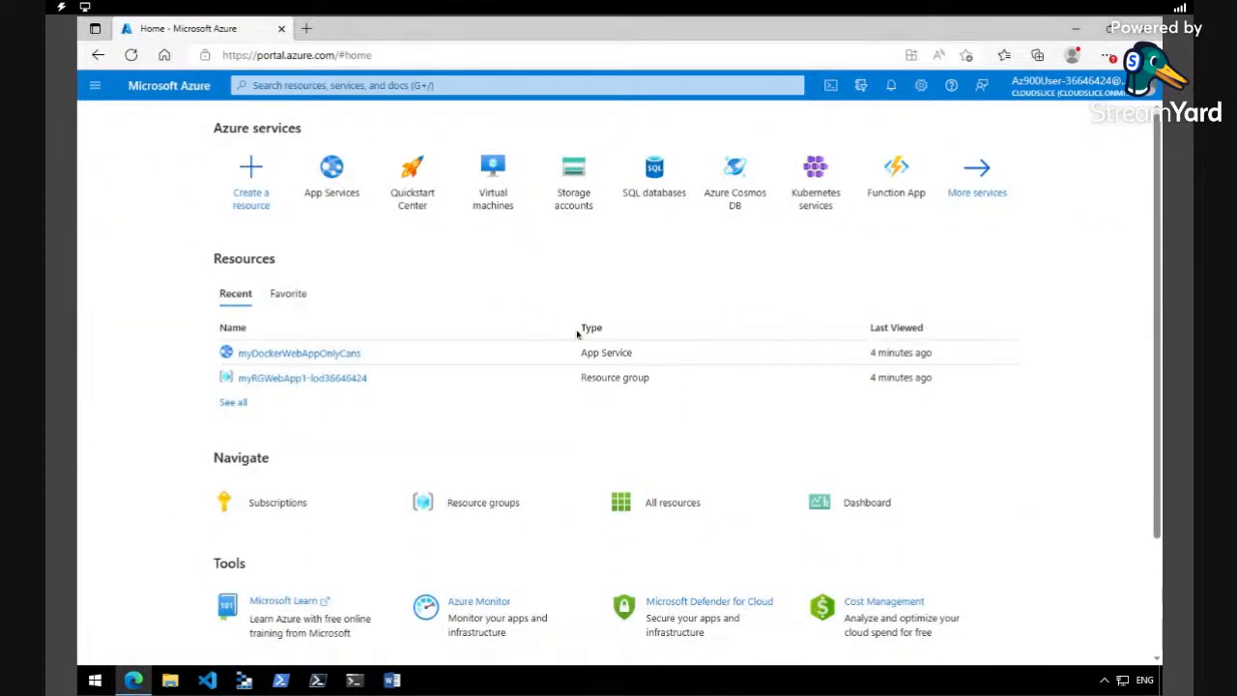
left_click(472, 511)
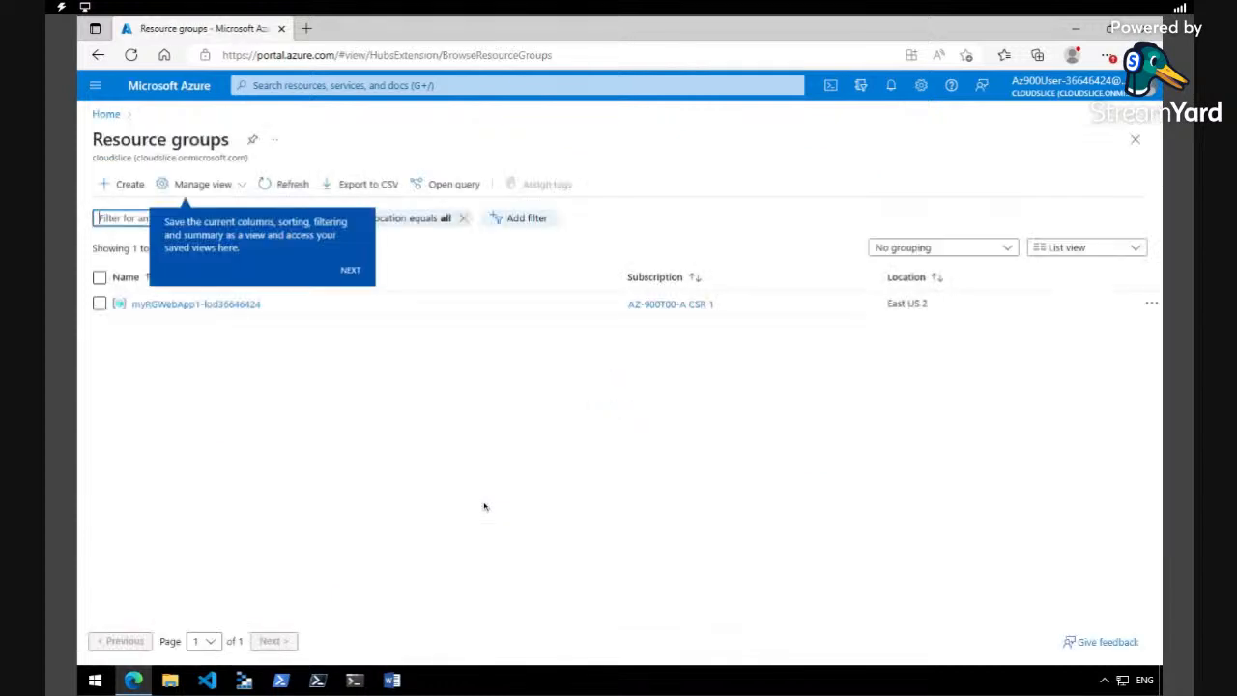
left_click(350, 269)
left_click(1131, 337)
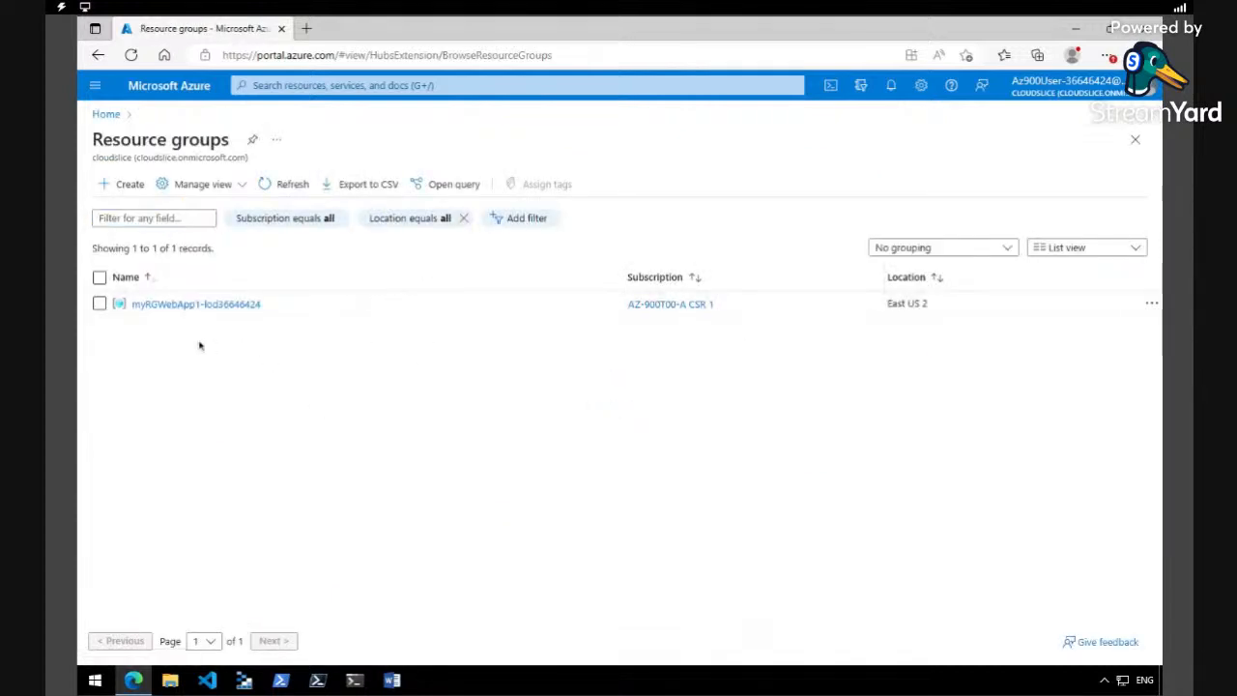
left_click(98, 303)
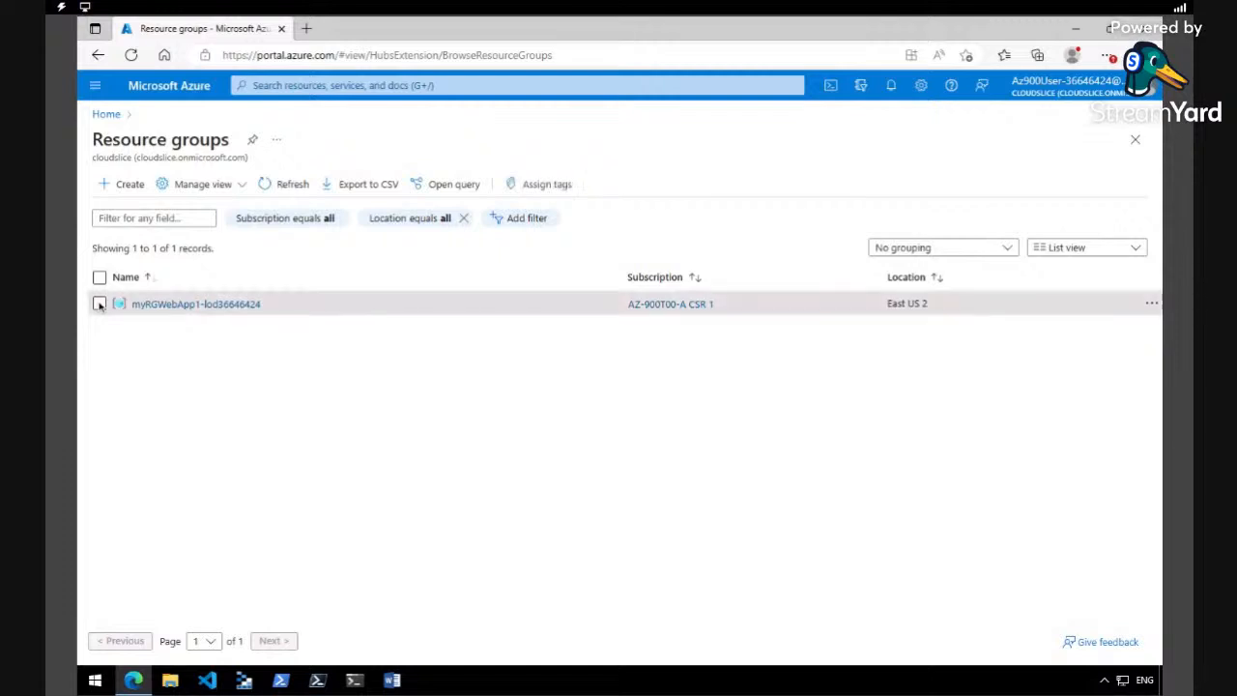
left_click(226, 306)
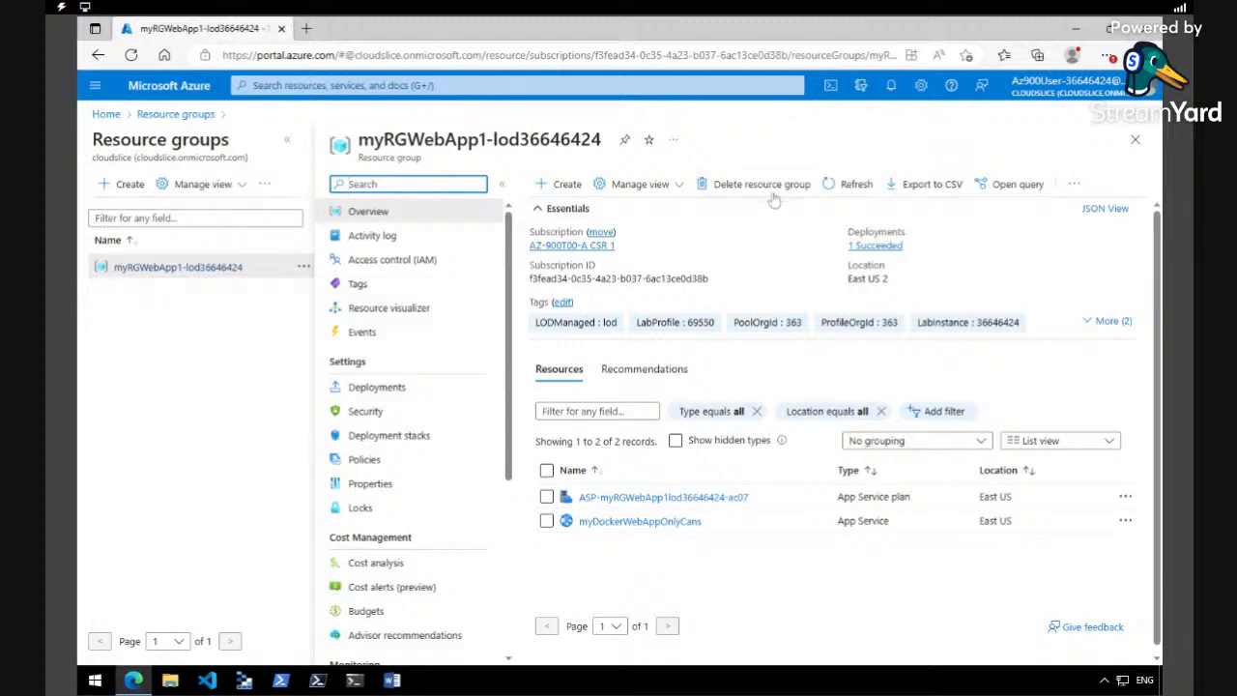
- Delete the myRGWebApp1 resource group with its dependent resources, pasting its copied name to confirm the deletion
left_click(772, 187)
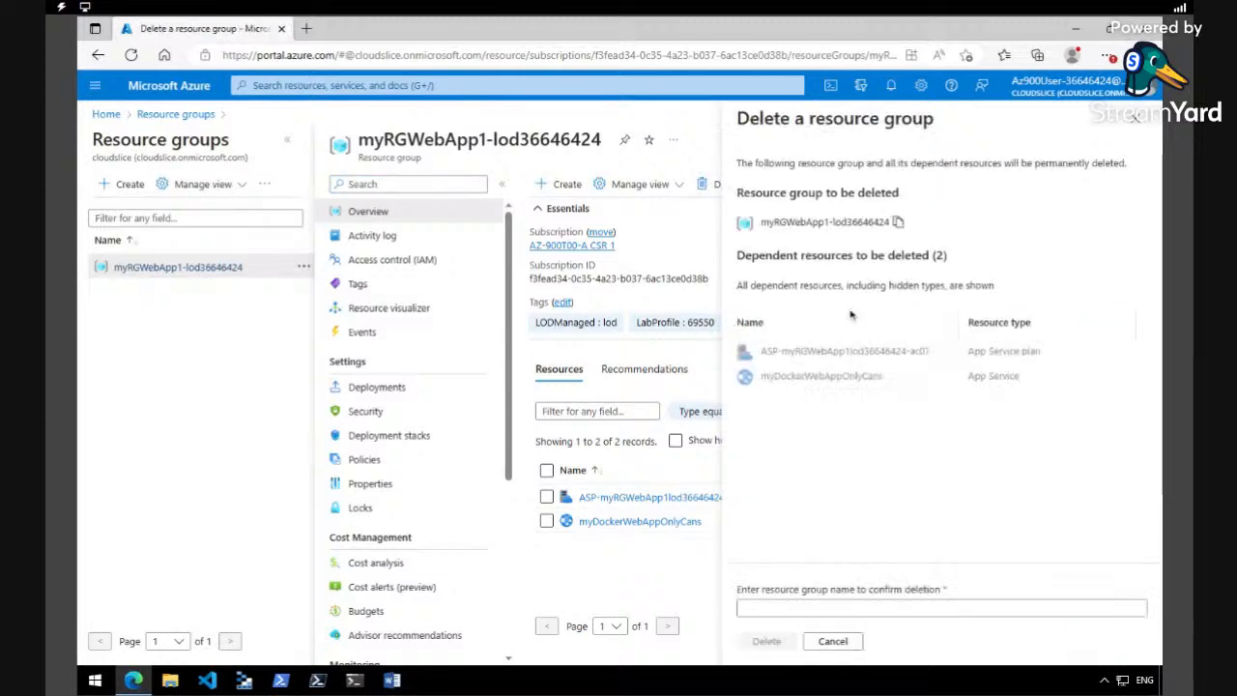
left_click(850, 606)
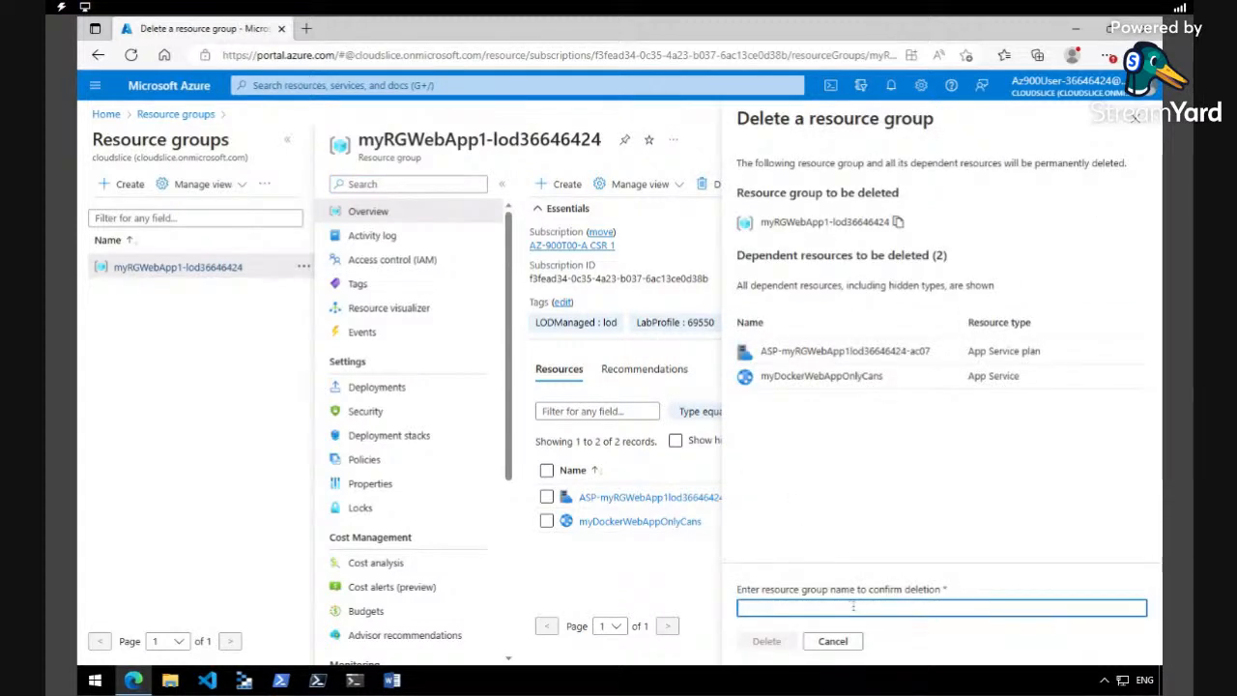
left_click(898, 221)
right_click(834, 610)
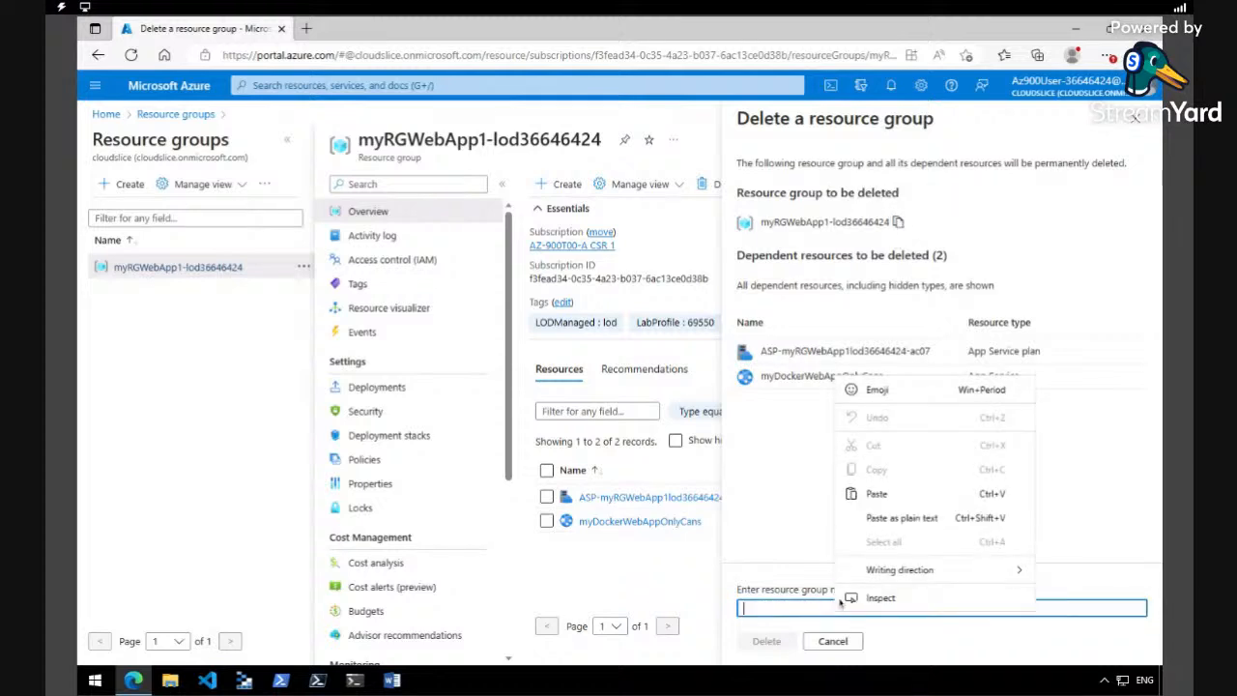
left_click(863, 514)
left_click(767, 646)
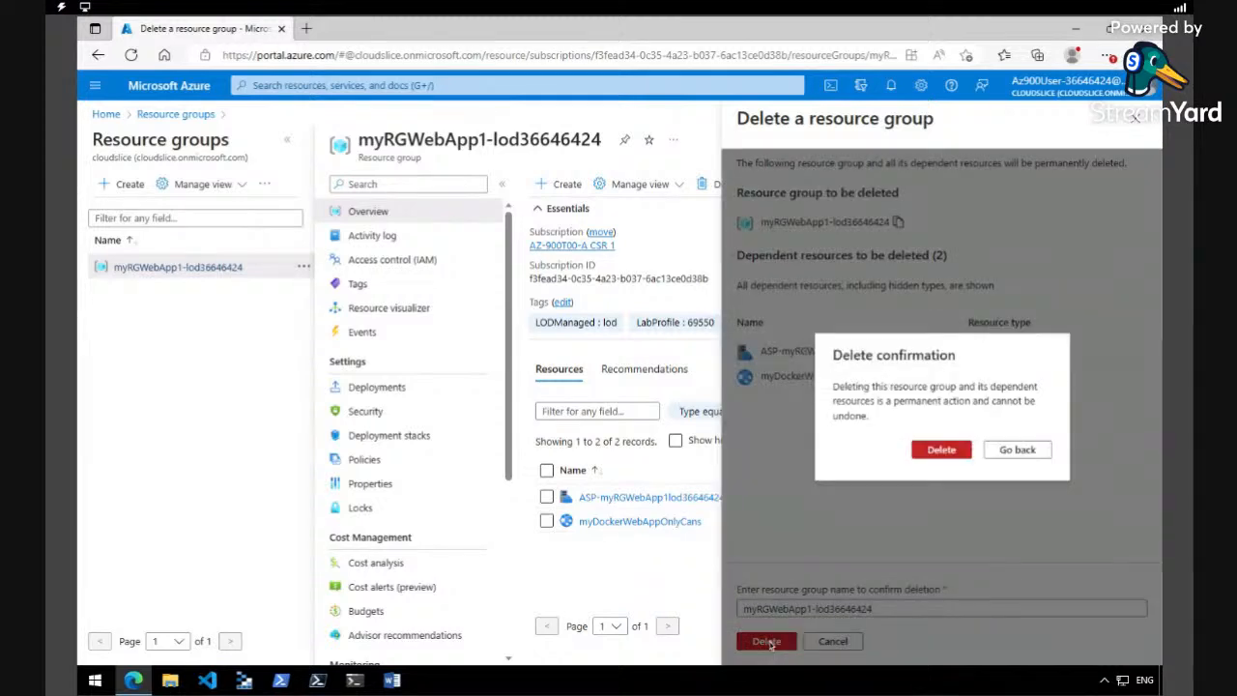
left_click(937, 449)
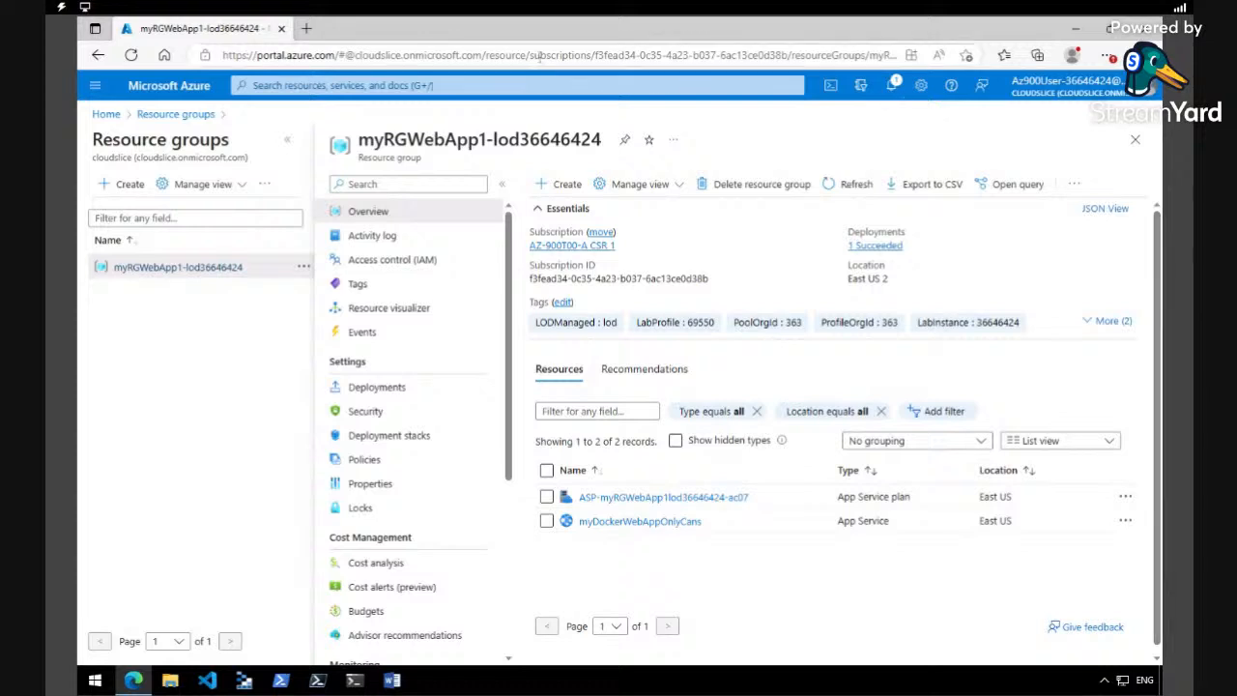
- Start entering the web app's address in a new browser tab, and return to the portal to check the deletion's progress in the notifications
key("ctrl+t")
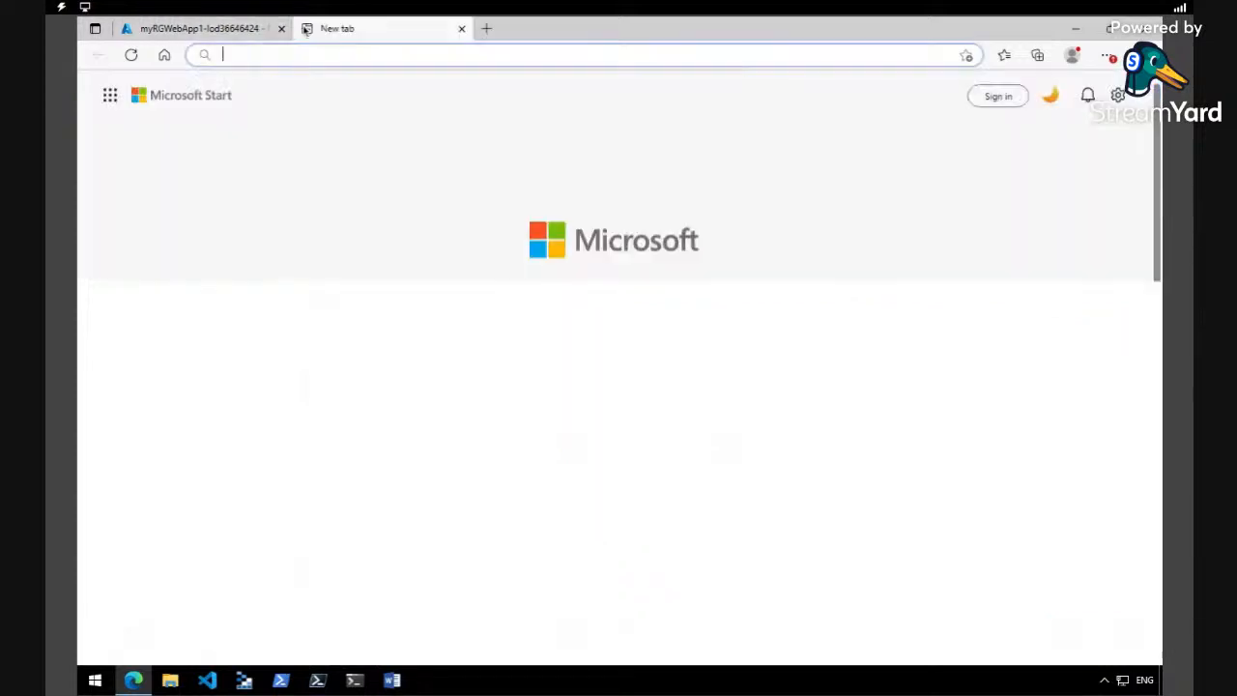
type("my")
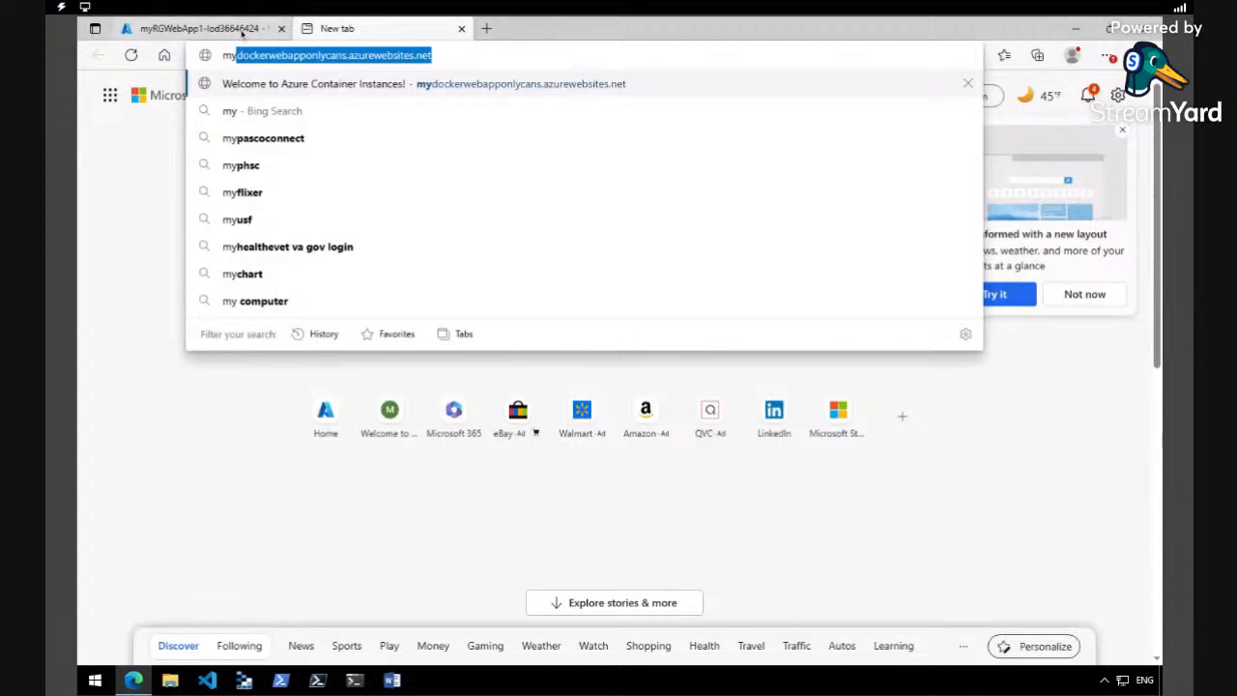
left_click(243, 34)
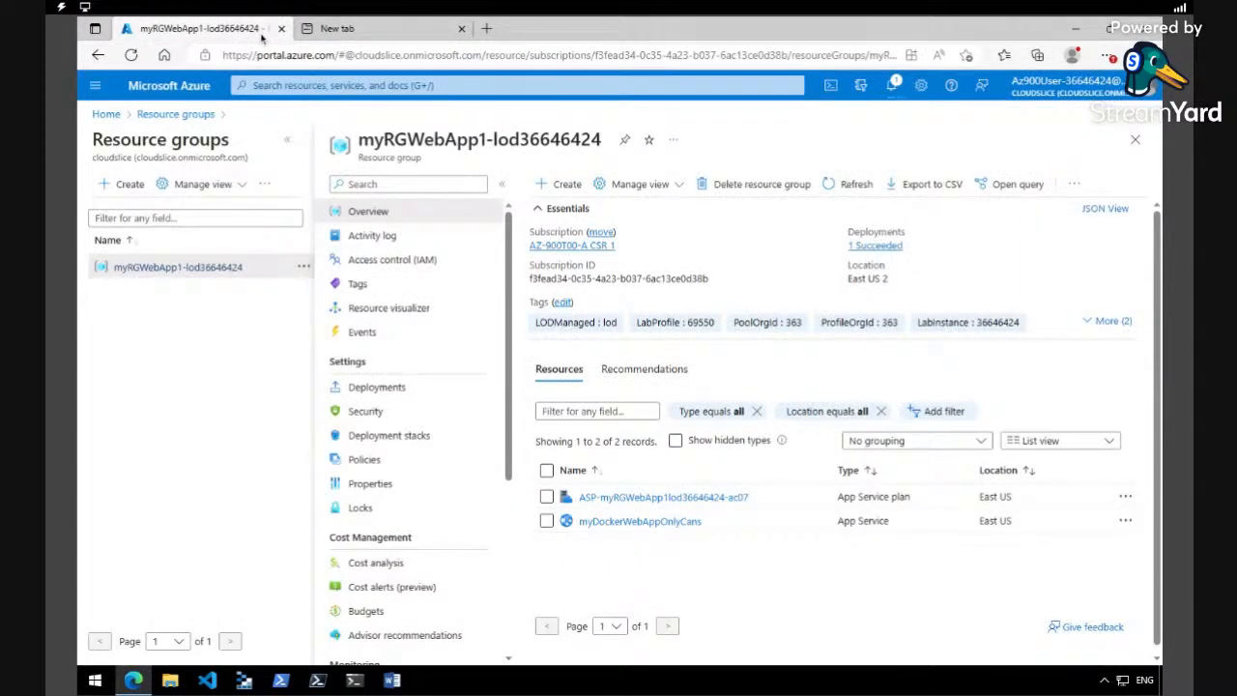
left_click(893, 86)
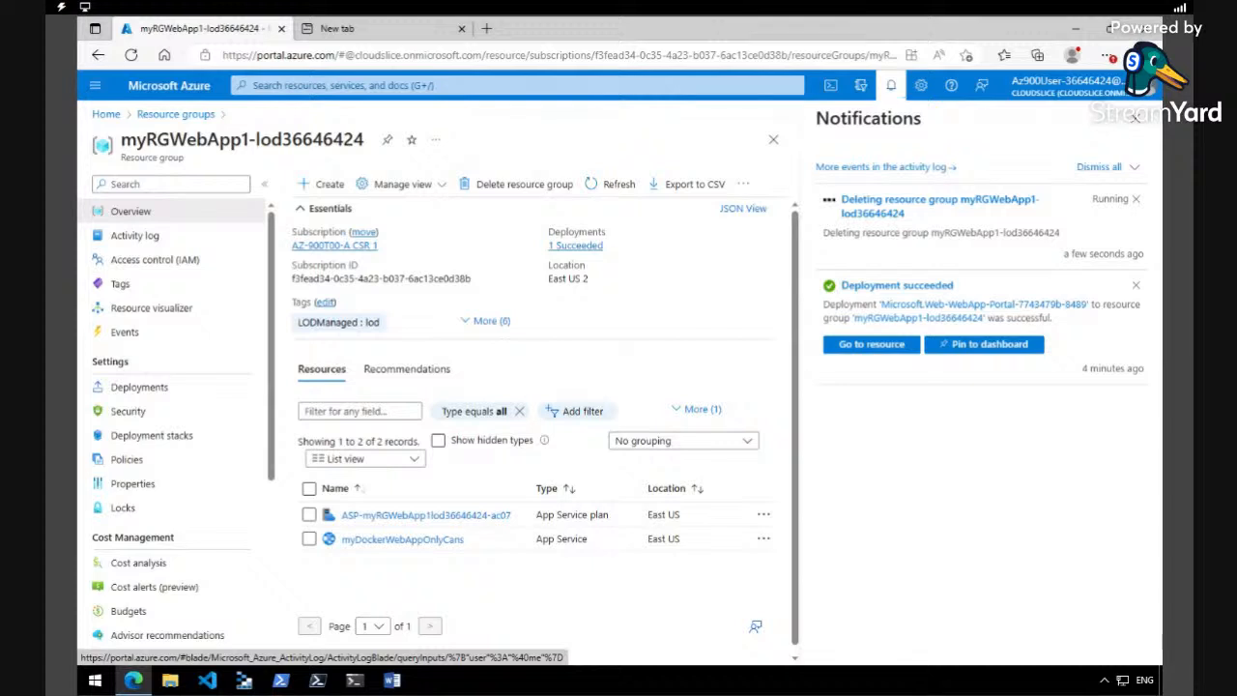
scroll(272, 360, "down", 1)
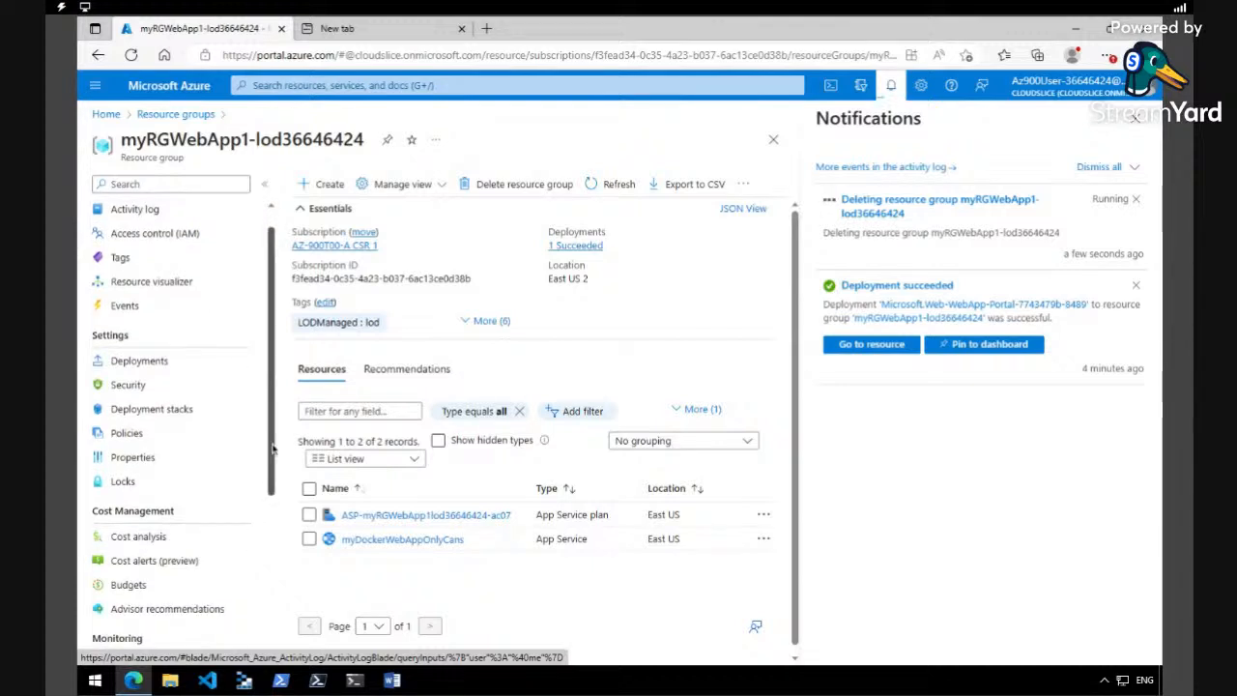
scroll(273, 448, "up", 1)
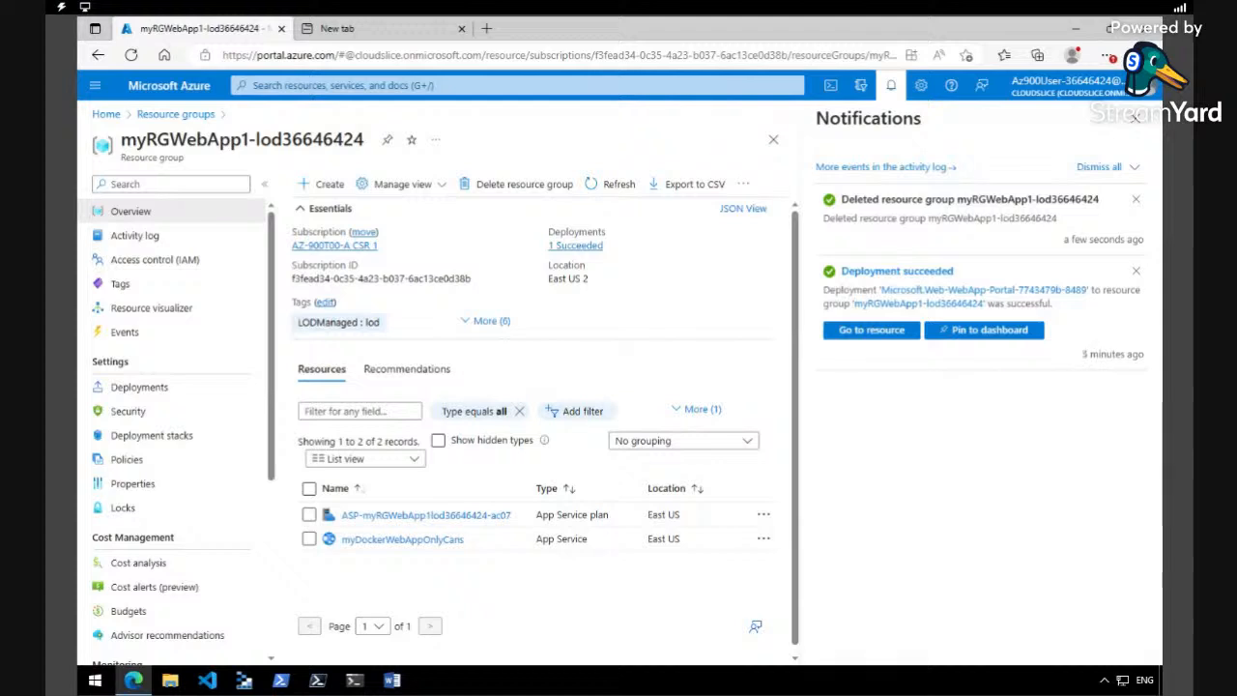
- Load mydockerwebapponlycans.azurewebsites.net in the new browser tab to test whether the site still responds, and return to the portal
left_click(336, 30)
type("my")
key("Right")
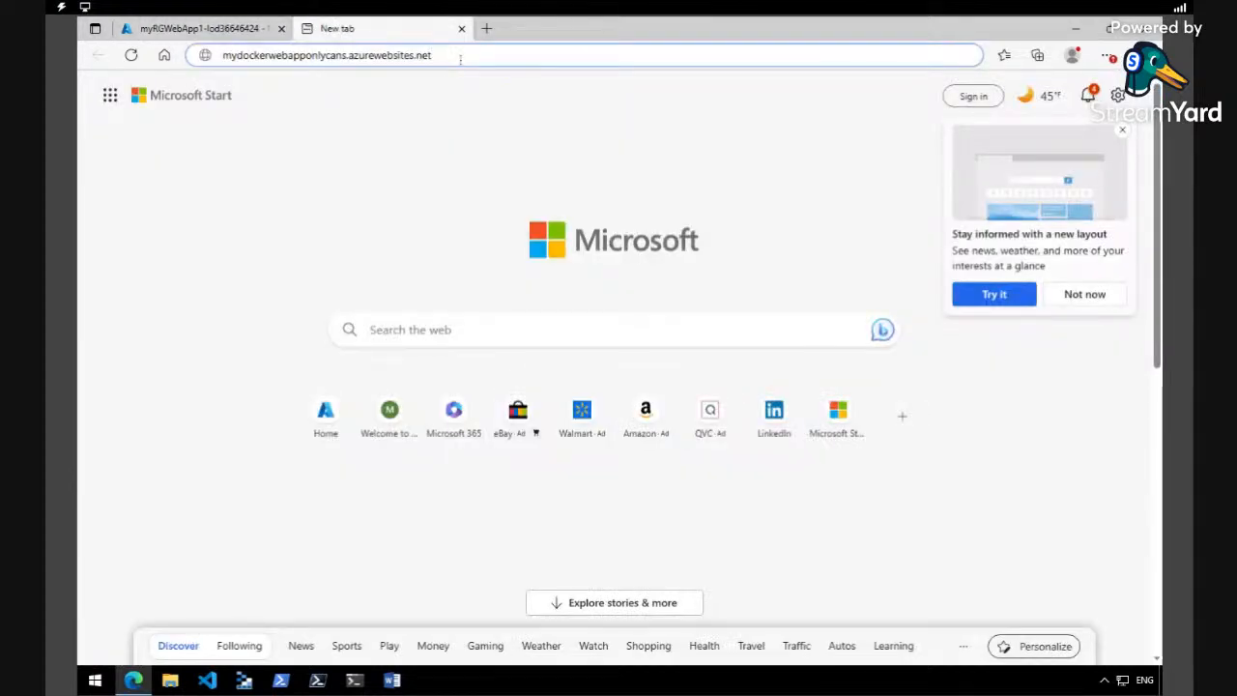
key("Return")
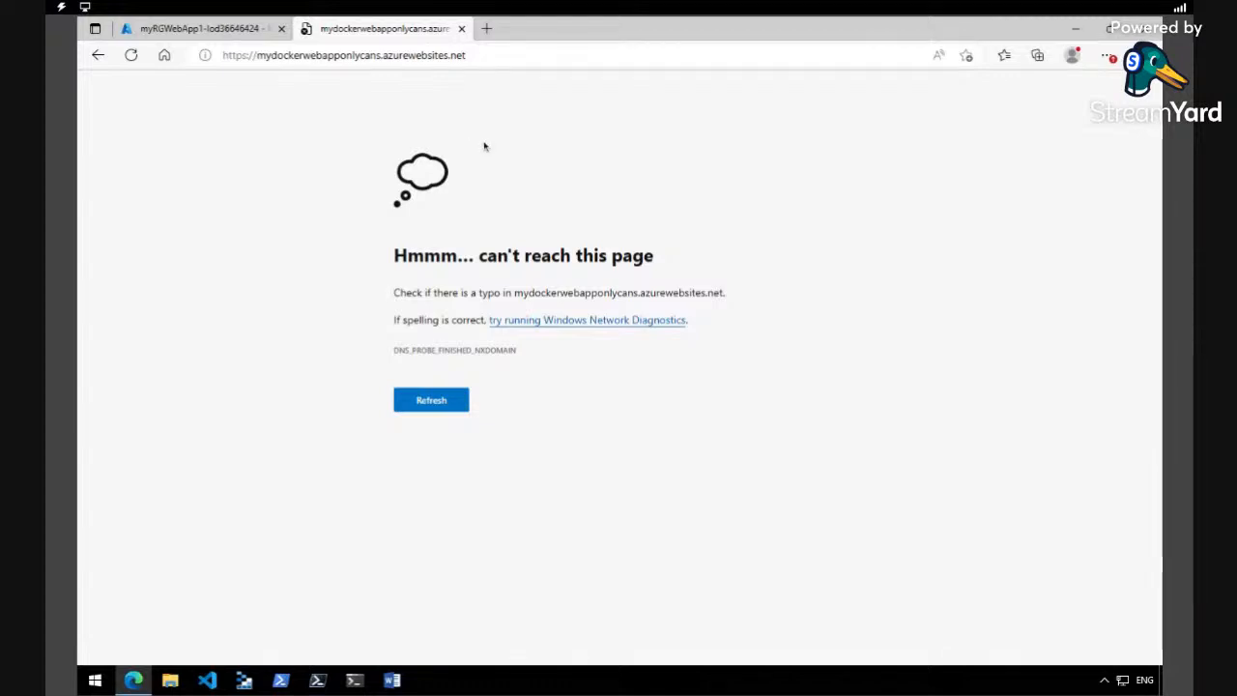
left_click(227, 29)
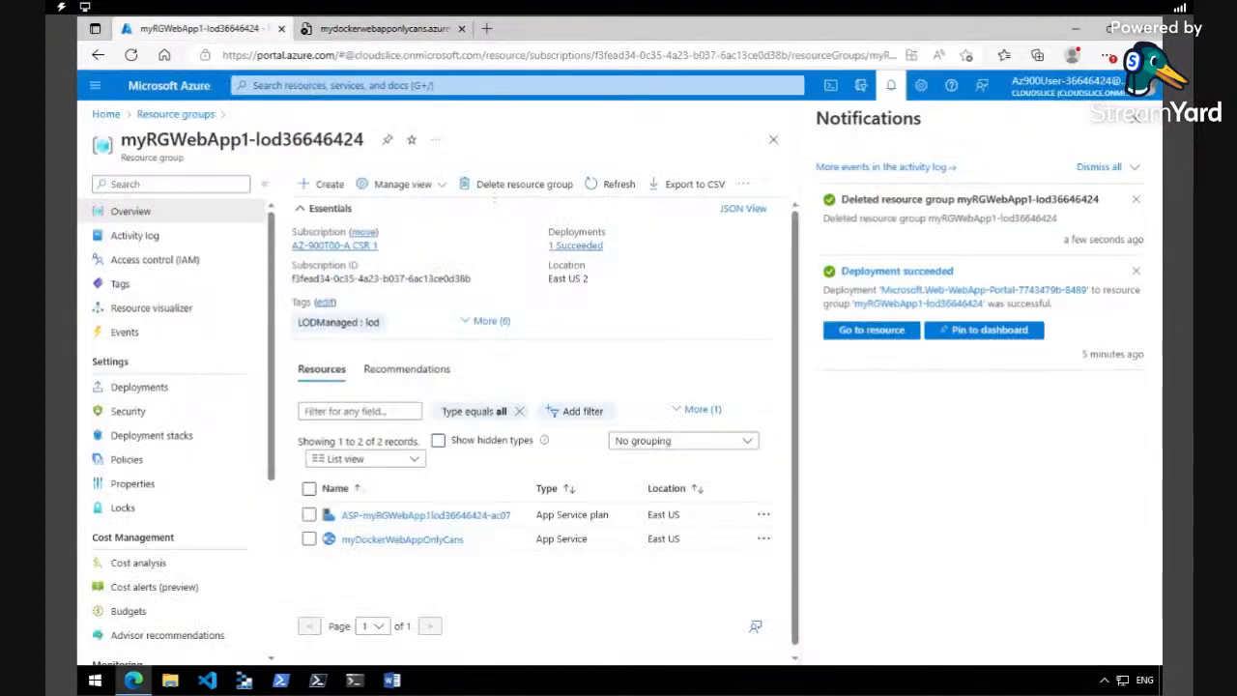